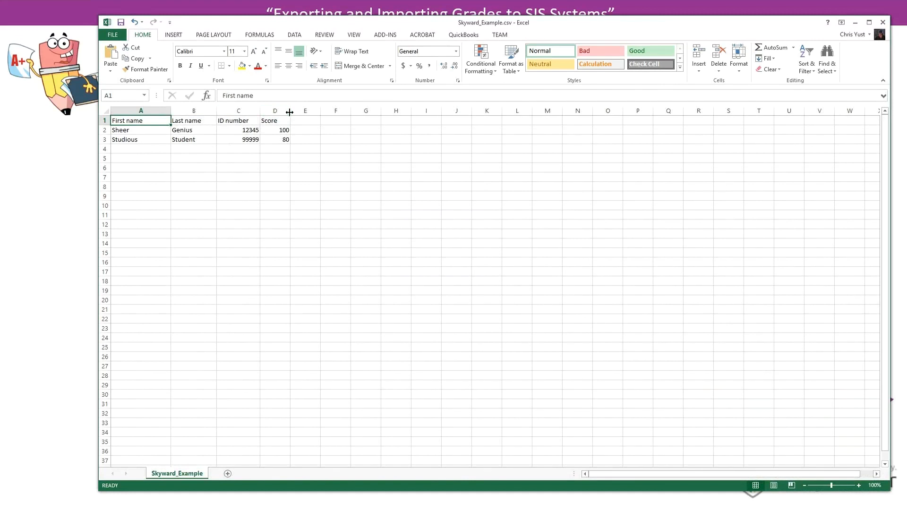
Magnify the sheet to 140% and select the header cells from First name through Score for review.
left_click(858, 486)
left_click(858, 485)
left_click(859, 486)
left_click(858, 485)
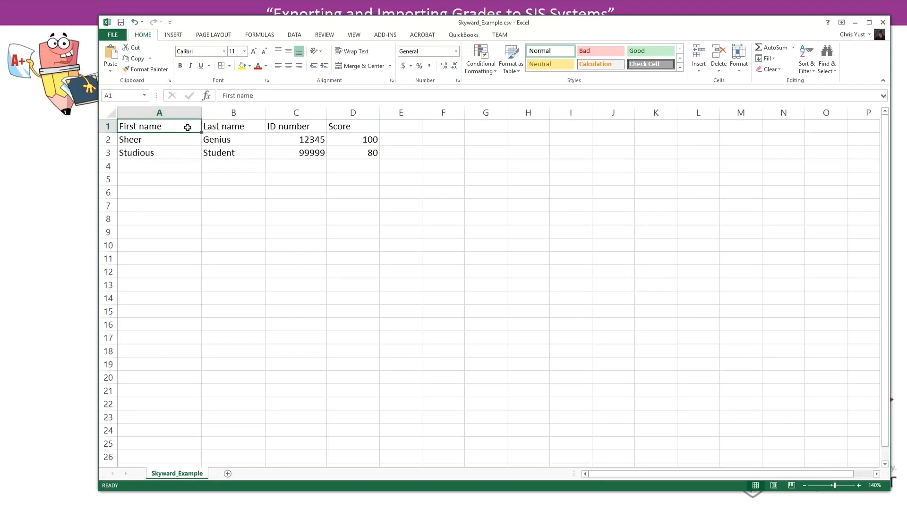
left_click_drag(195, 128, 331, 128)
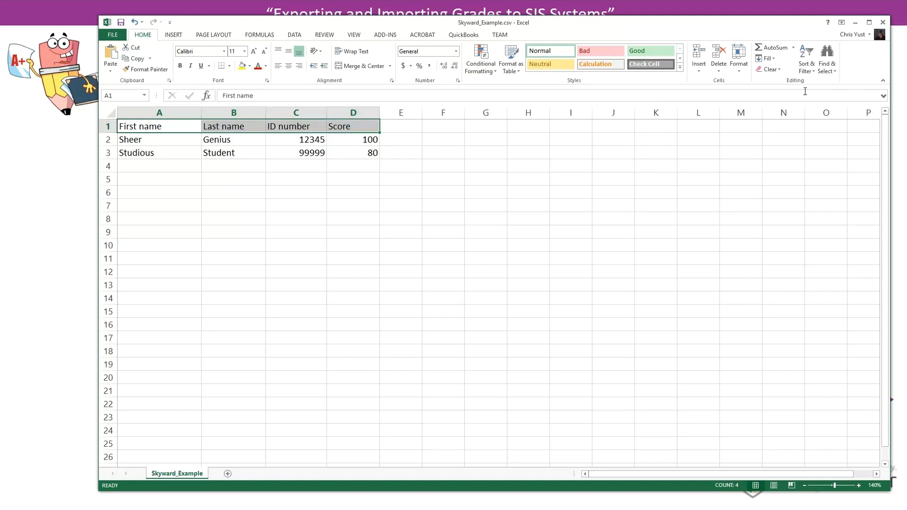
Close the workbook without saving changes and open Skyward_Example.csv from the Skyward folder in UltraEdit.
left_click(883, 23)
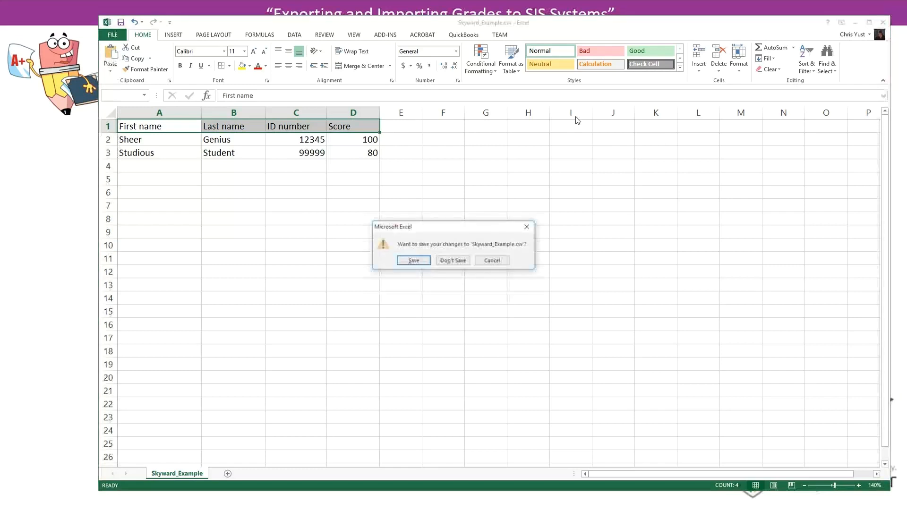
left_click(453, 261)
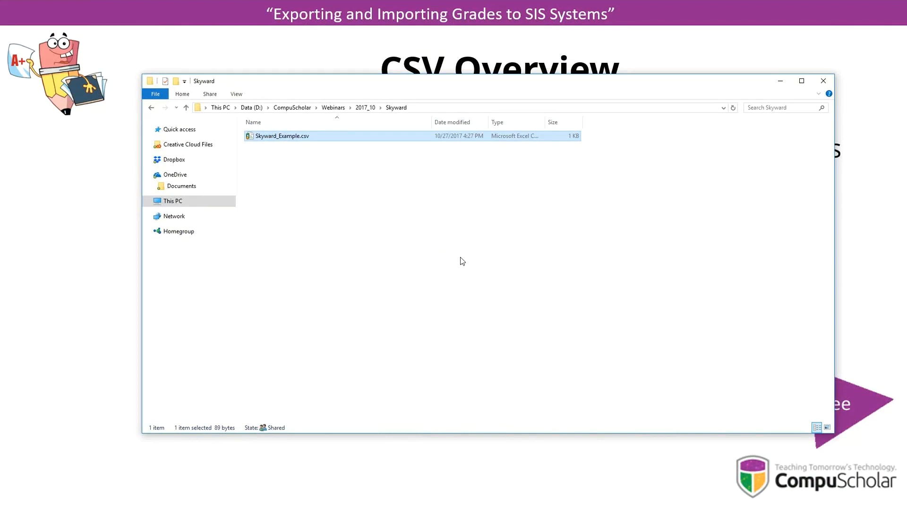
right_click(287, 137)
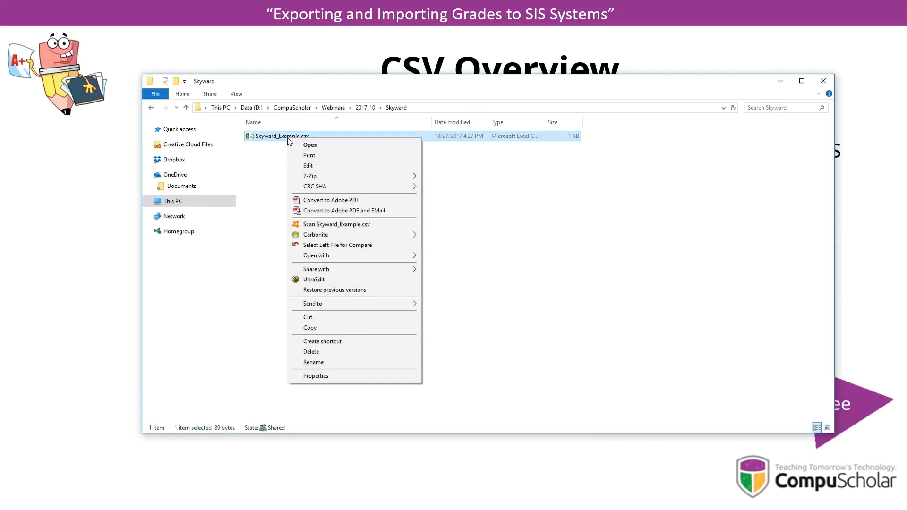
left_click(321, 280)
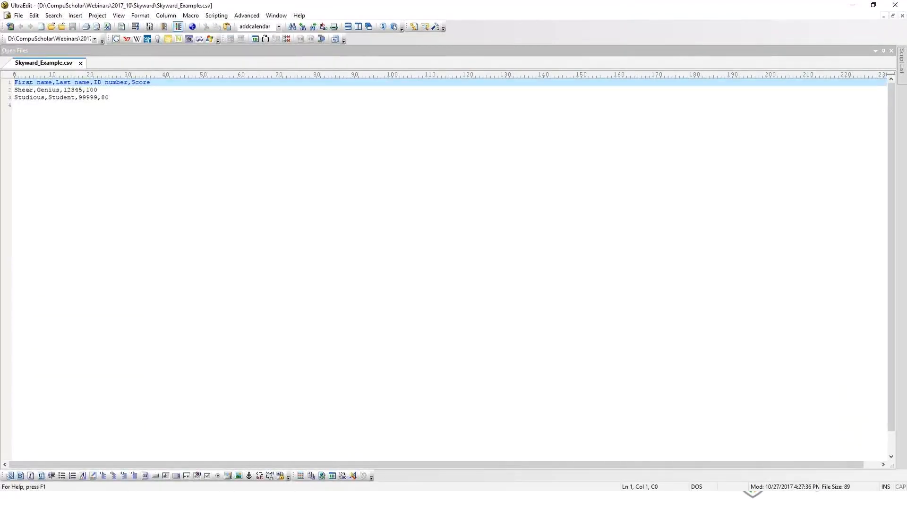
Examine the comma-separated header line and each field of the first student record in the raw CSV text.
left_click_drag(15, 82, 125, 84)
left_click(90, 90)
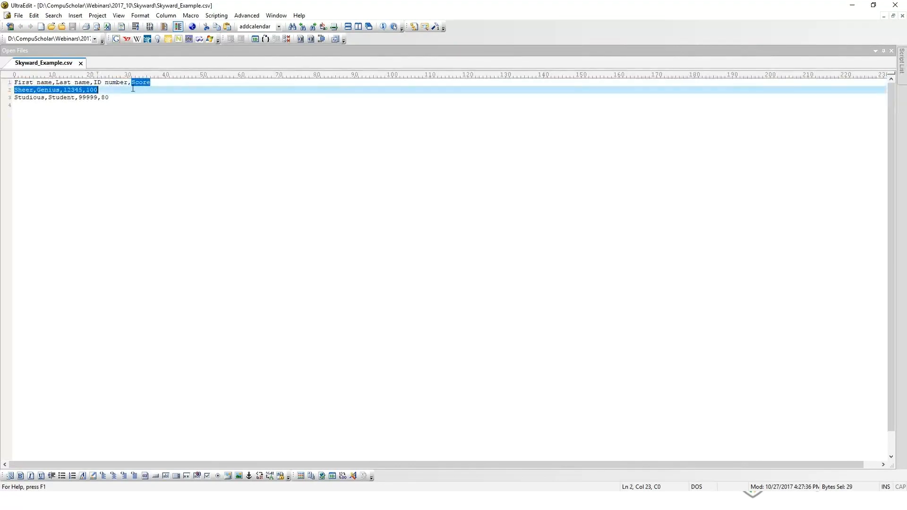
double_click(23, 90)
double_click(48, 90)
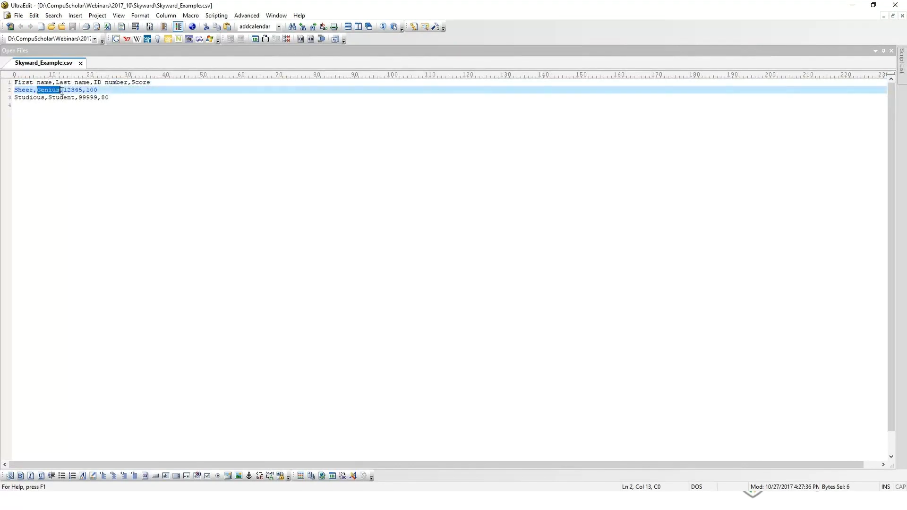
double_click(73, 90)
double_click(92, 90)
left_click(128, 115)
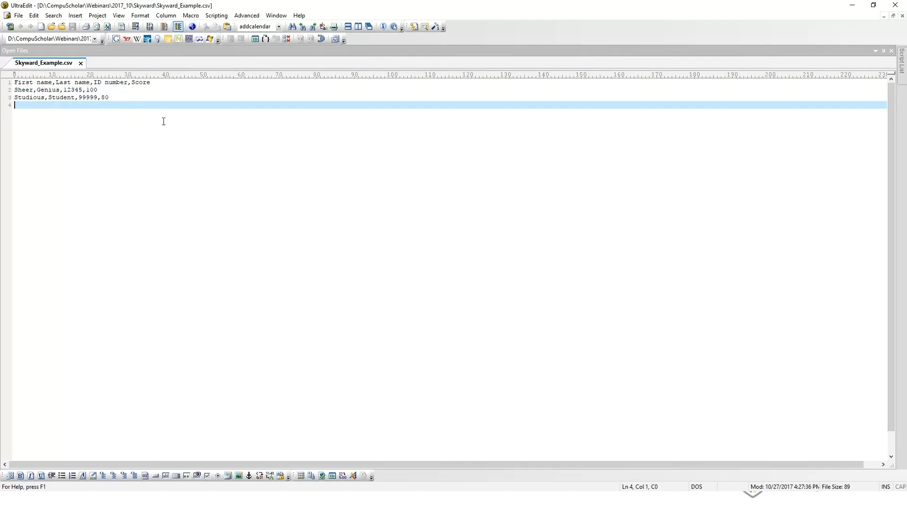
Close UltraEdit and minimize the Skyward folder window to return to the slide show.
left_click(896, 6)
left_click(780, 81)
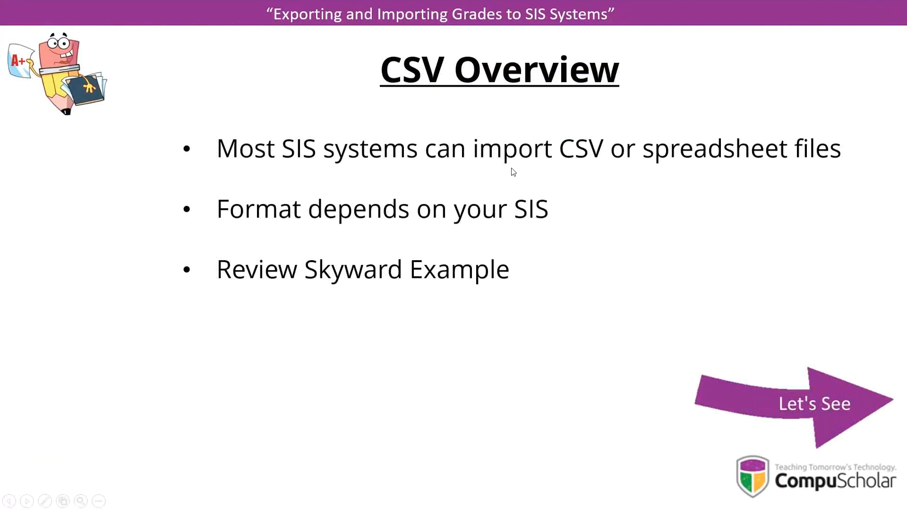
Advance to the slide on exporting CompuScholar's gradebook and switch to the CompuScholar dashboard in Firefox.
left_click(449, 178)
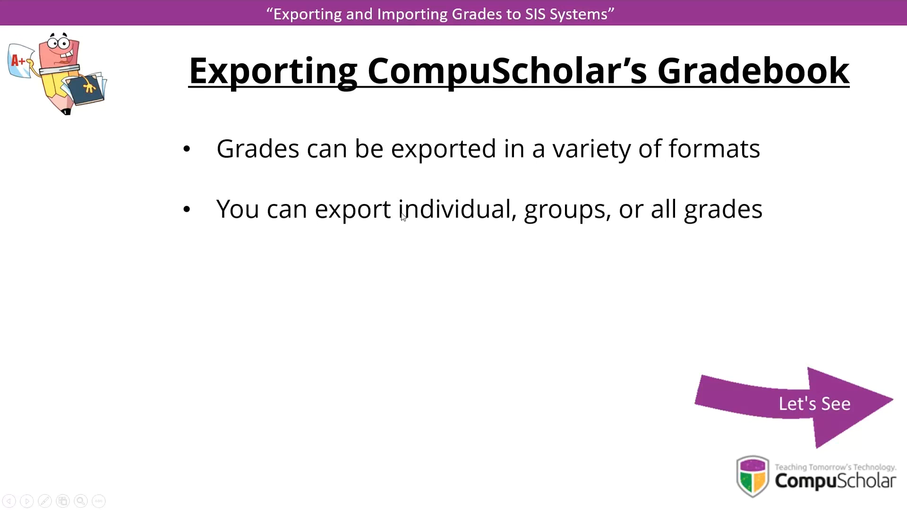
key("alt+Tab")
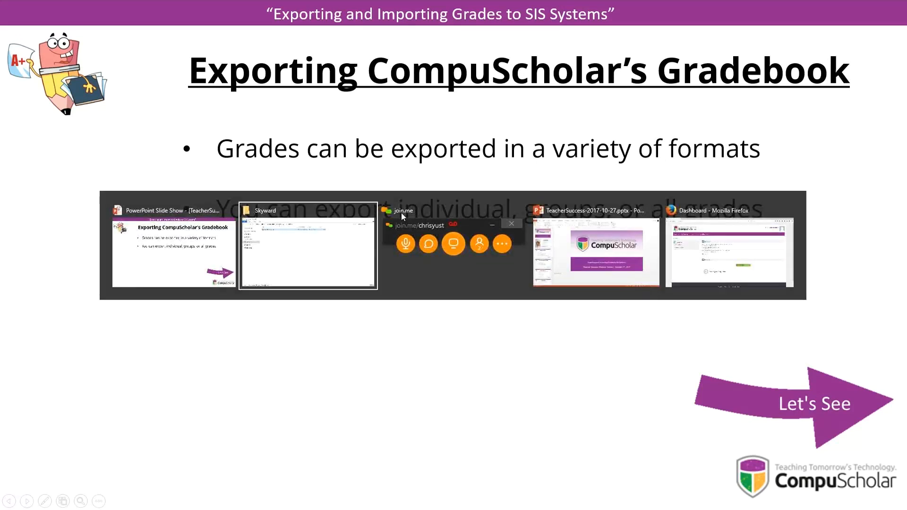
key("alt+Tab")
key("alt+Tab")
key("alt+Tab")
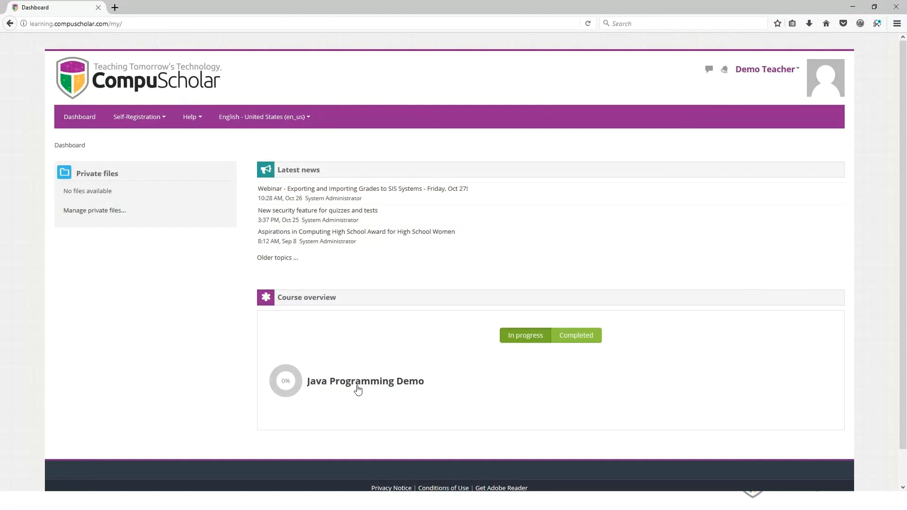
Open the Java Programming Demo course's gradebook export and choose the Excel spreadsheet format.
left_click(358, 387)
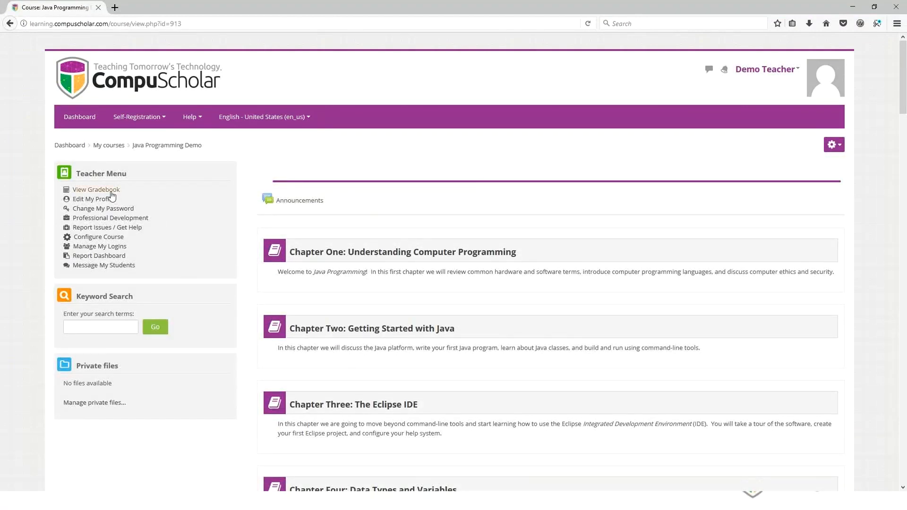
left_click(108, 192)
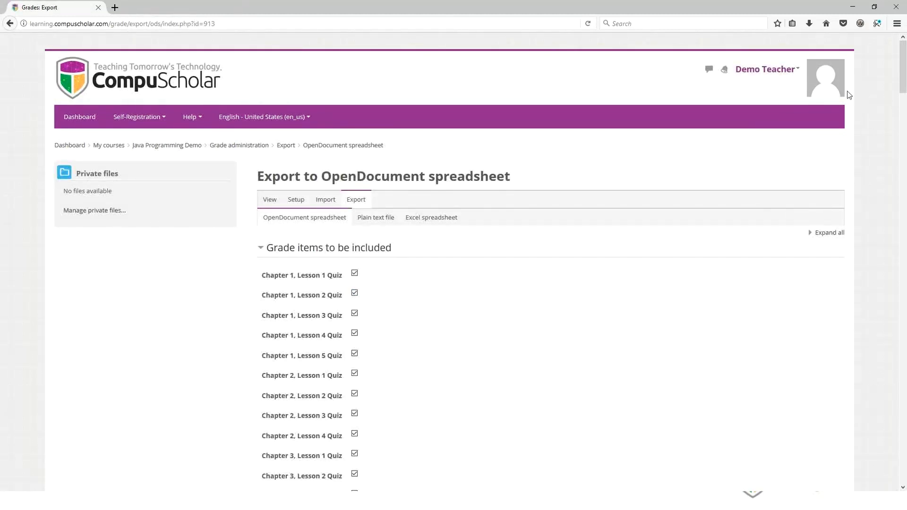
key("ctrl+plus")
key("ctrl+plus")
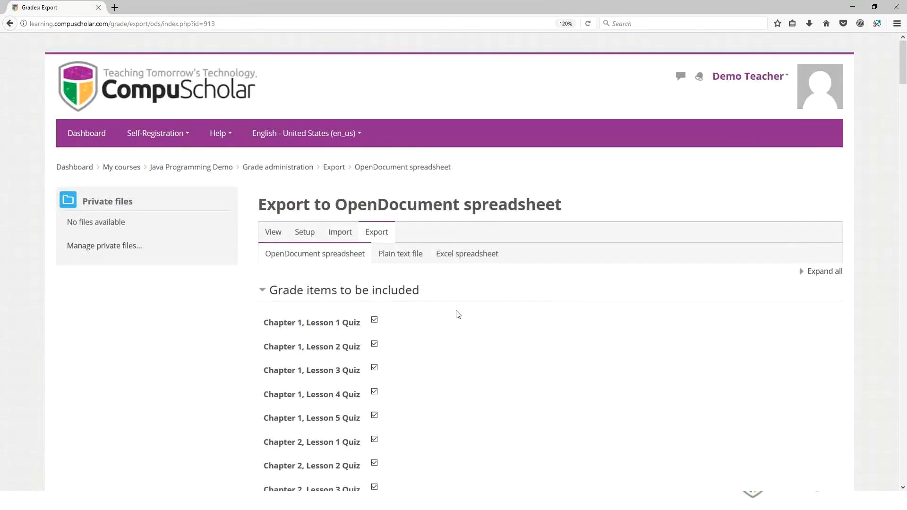
left_click(471, 256)
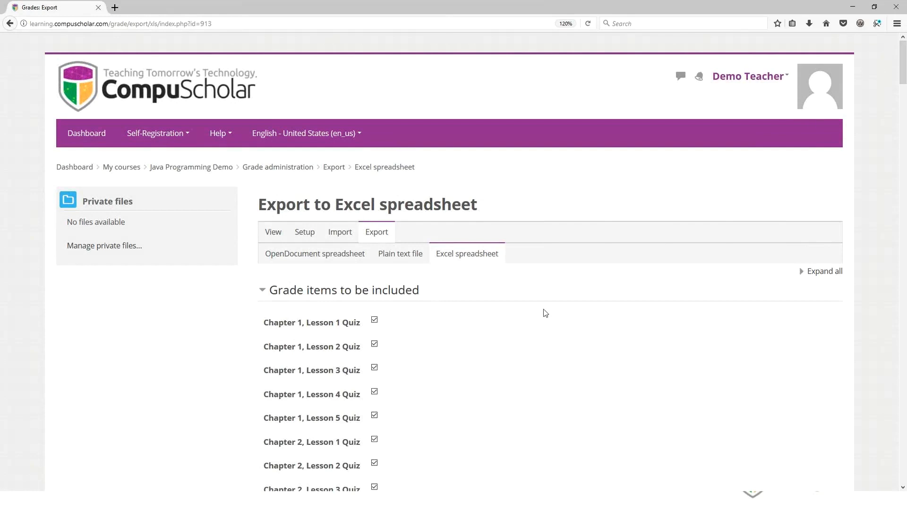
Deselect all grade items and include only the Chapter 1, Lesson 1 Quiz in the export.
scroll(374, 343, "down", 3)
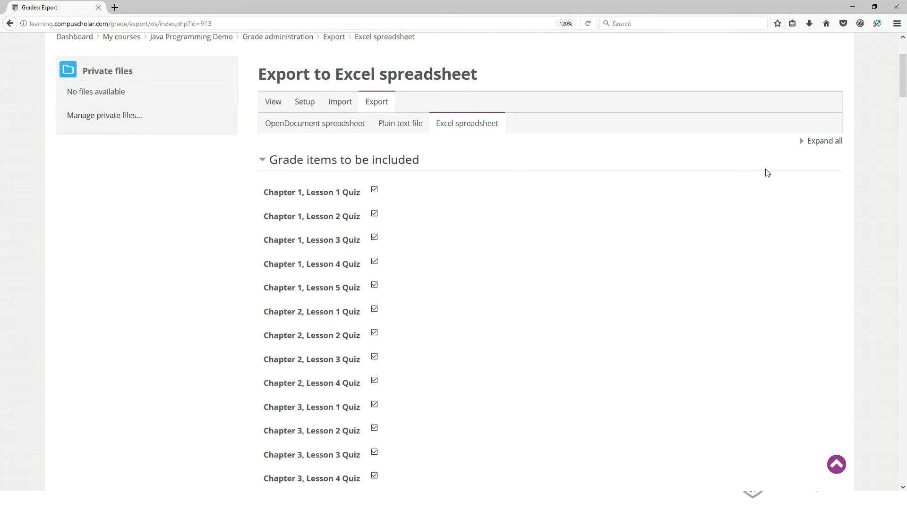
left_click_drag(903, 78, 905, 453)
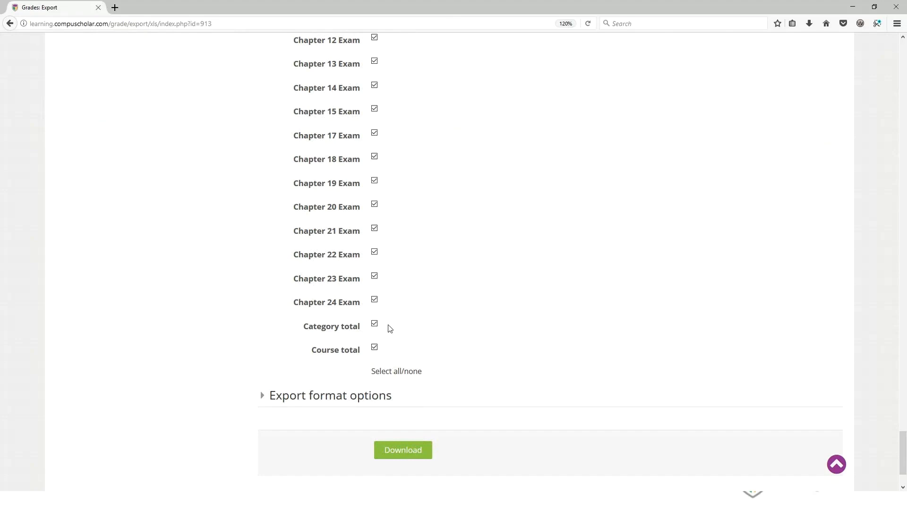
left_click(405, 374)
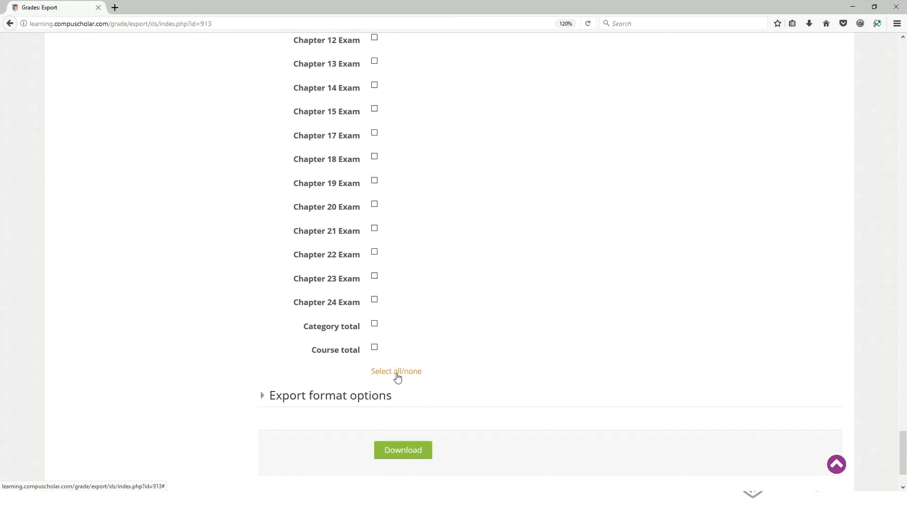
left_click_drag(902, 454, 902, 62)
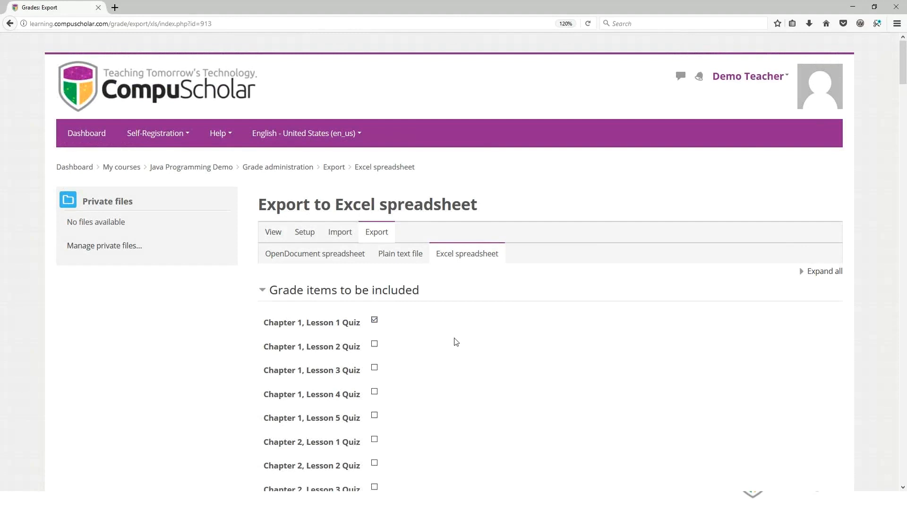
Expand the export format options below the grade items, review the grade display types, and collapse the section.
scroll(463, 353, "down", 8)
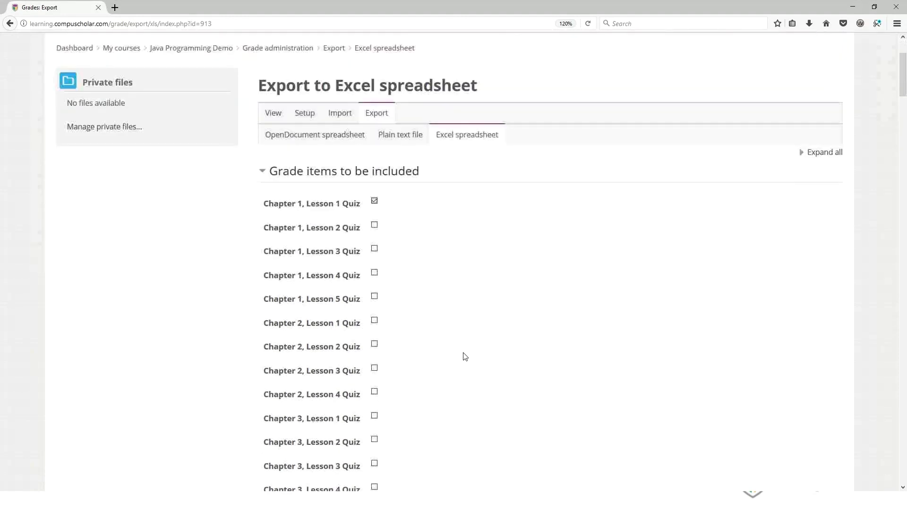
scroll(463, 355, "down", 15)
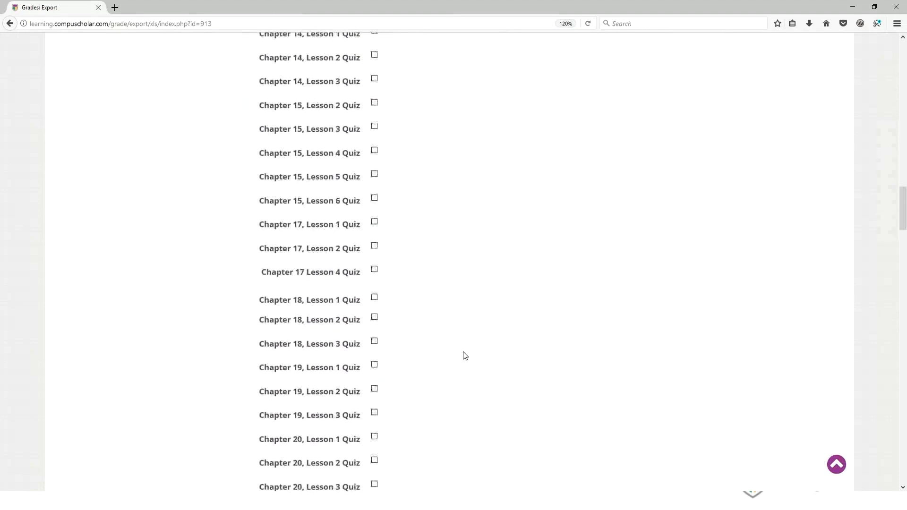
scroll(463, 352, "down", 15)
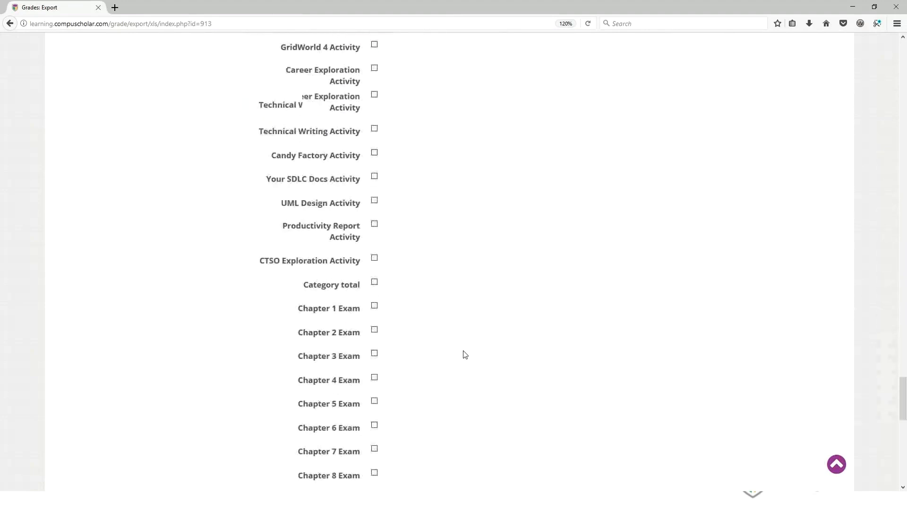
scroll(463, 350, "down", 3)
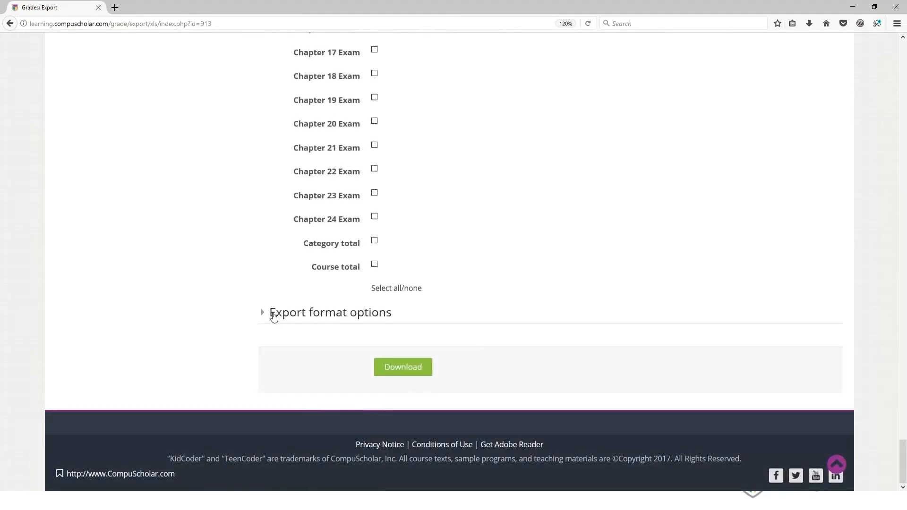
left_click(273, 315)
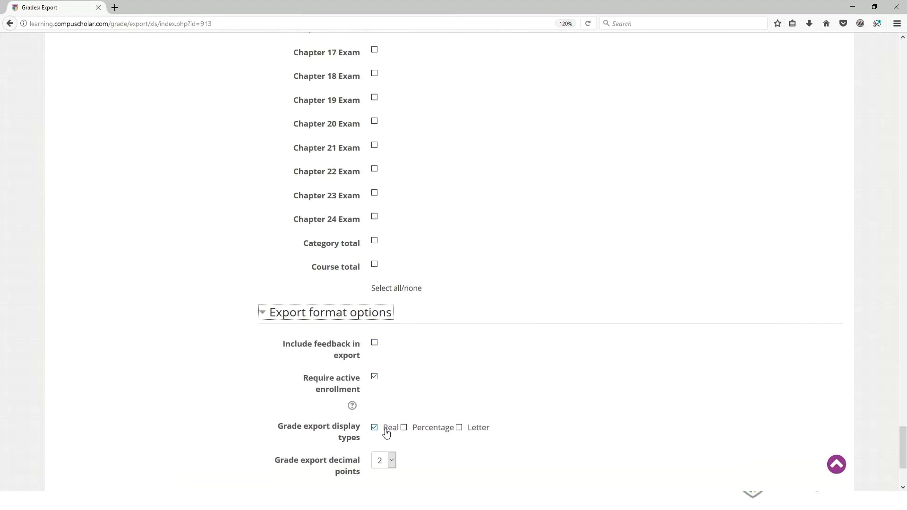
left_click(263, 313)
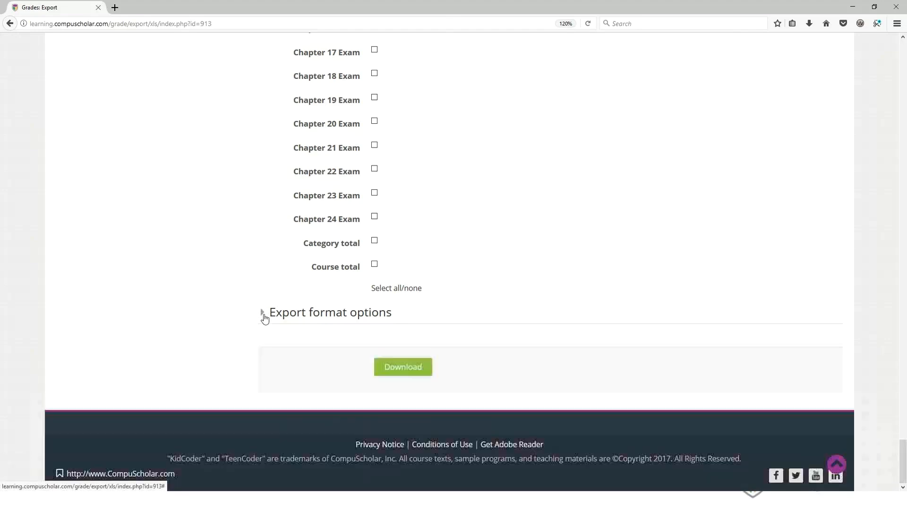
Download the grade export and save it as Java Programming Demo Grades.xlsx in the Skyward folder.
left_click(404, 370)
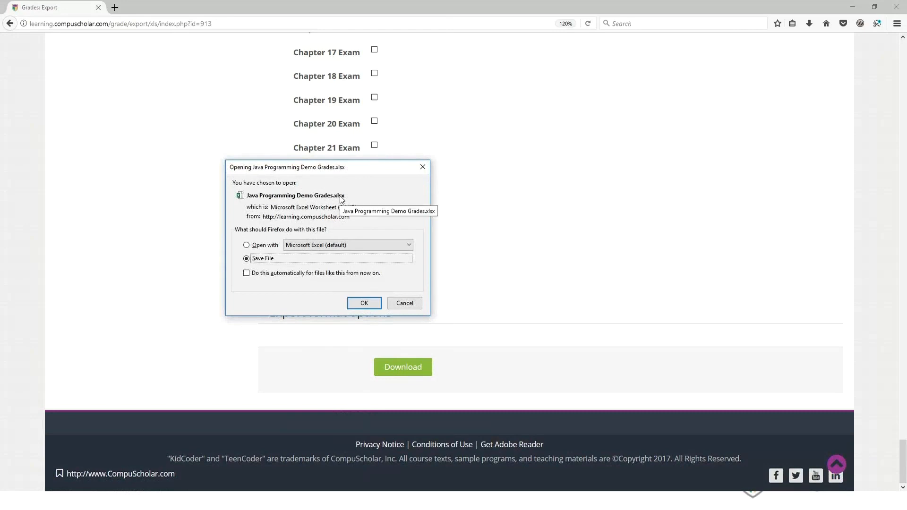
left_click(364, 303)
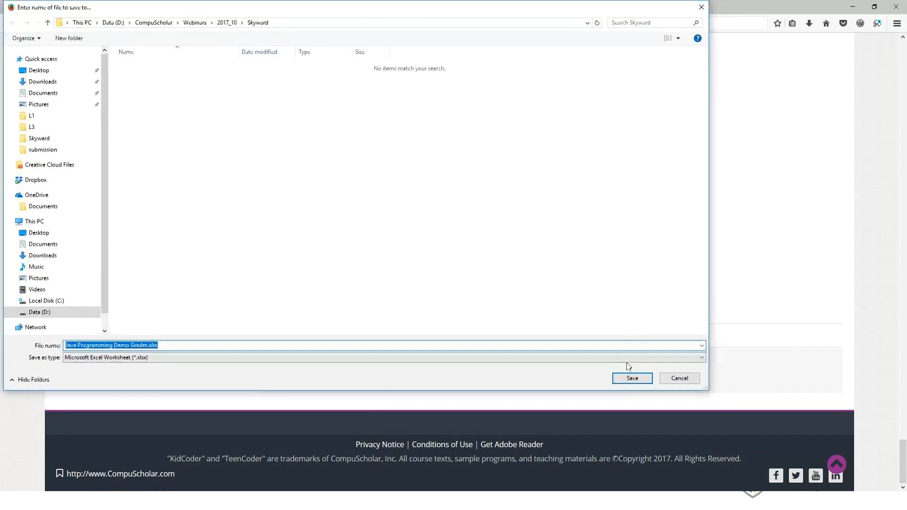
left_click(630, 379)
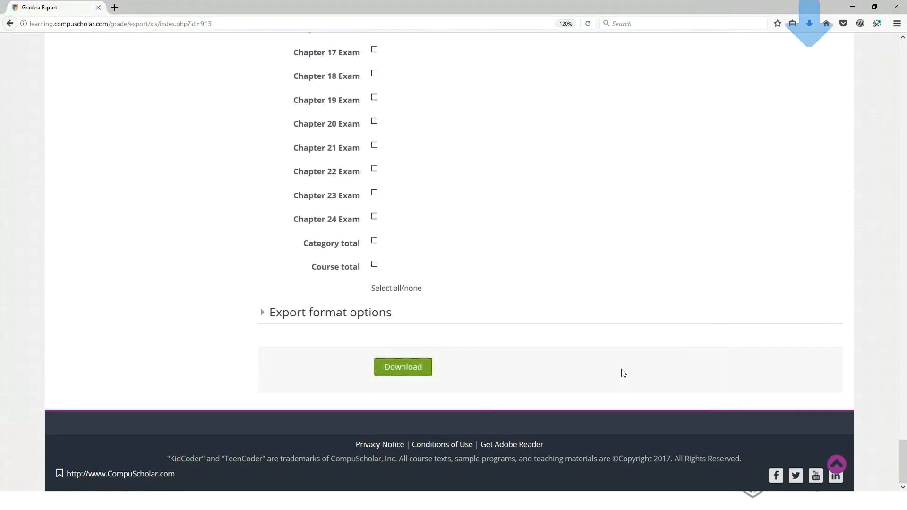
Open the newly downloaded Java Programming Demo Grades.xlsx in Excel and enable editing.
left_click(809, 24)
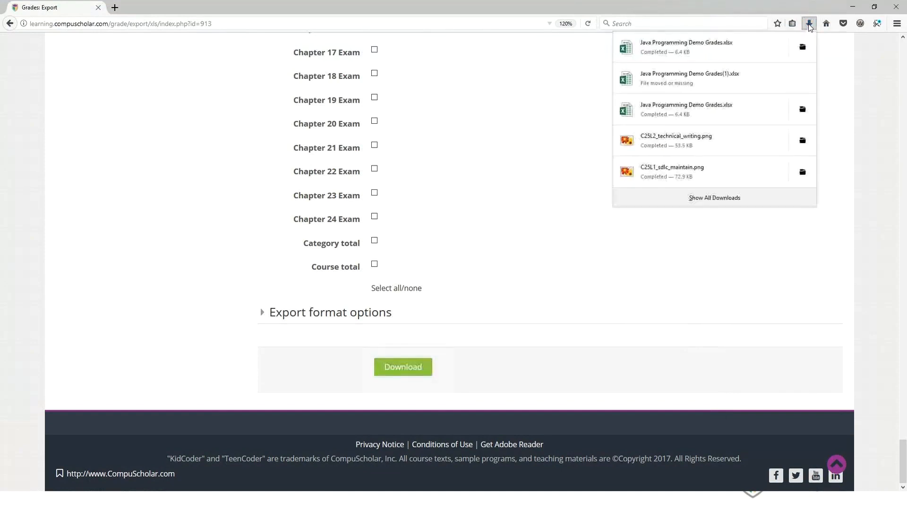
left_click(674, 49)
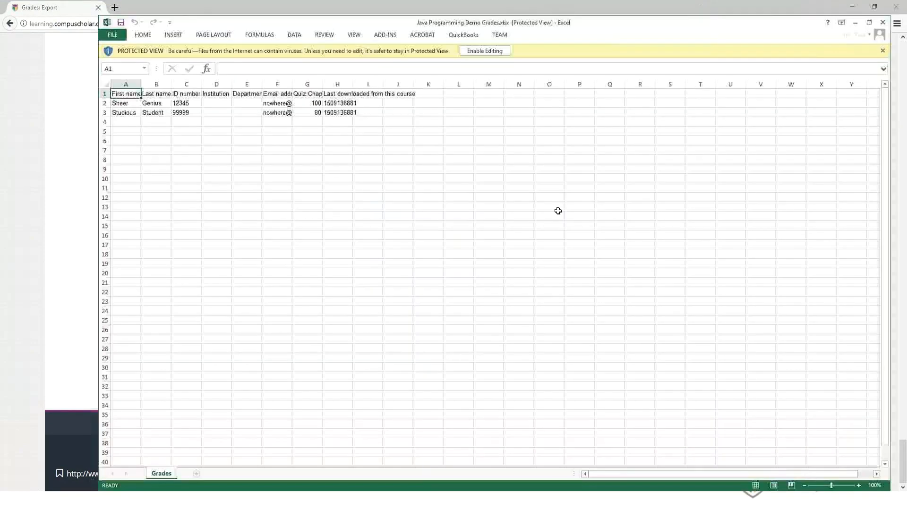
left_click(484, 51)
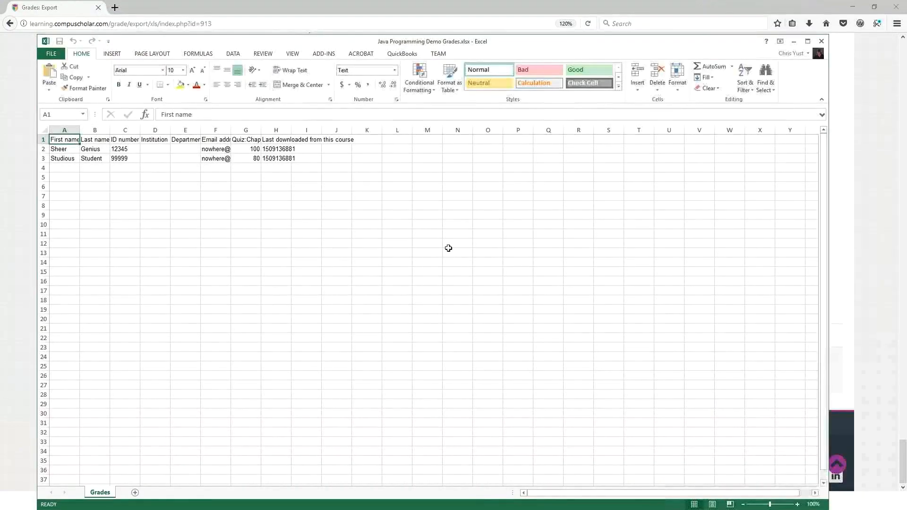
Auto-fit the widths of the name, ID number, Department, Email address, quiz and last-downloaded columns to their contents.
left_click(798, 504)
left_click(797, 504)
left_click(797, 504)
left_click(798, 504)
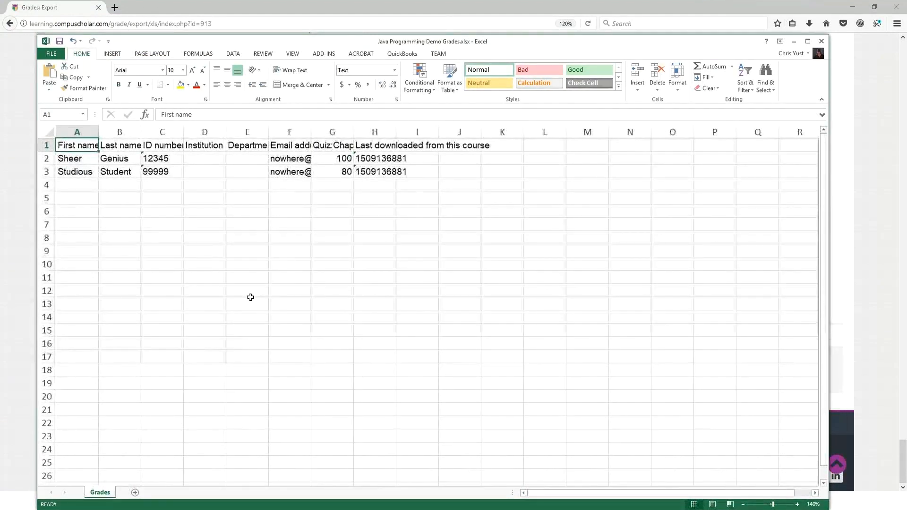
double_click(99, 133)
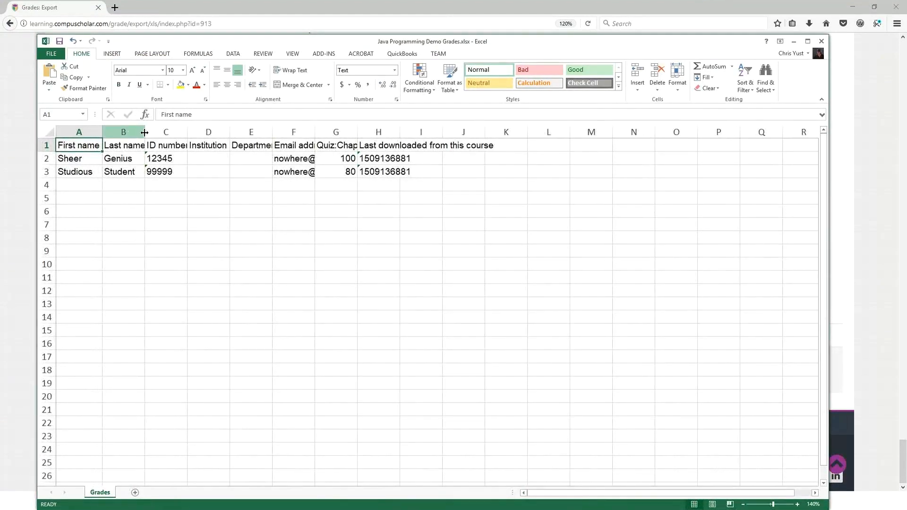
double_click(145, 132)
double_click(190, 133)
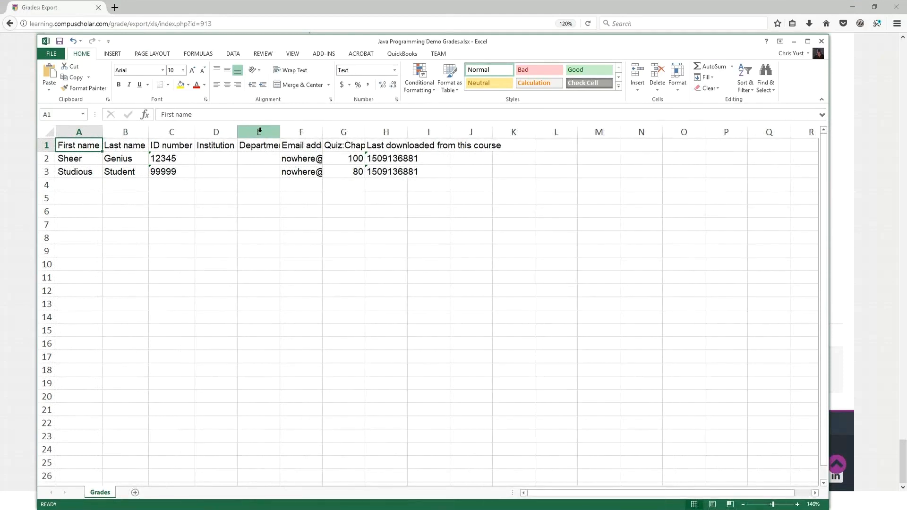
double_click(282, 132)
double_click(331, 132)
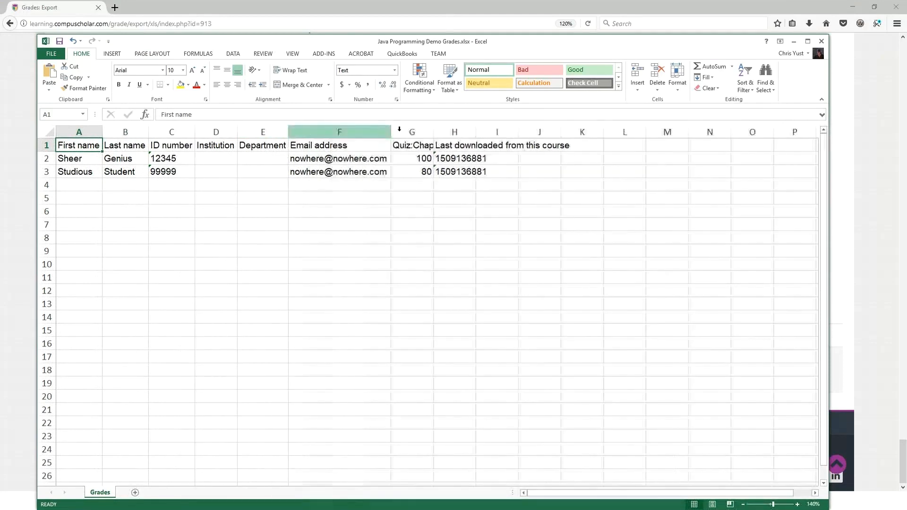
double_click(433, 131)
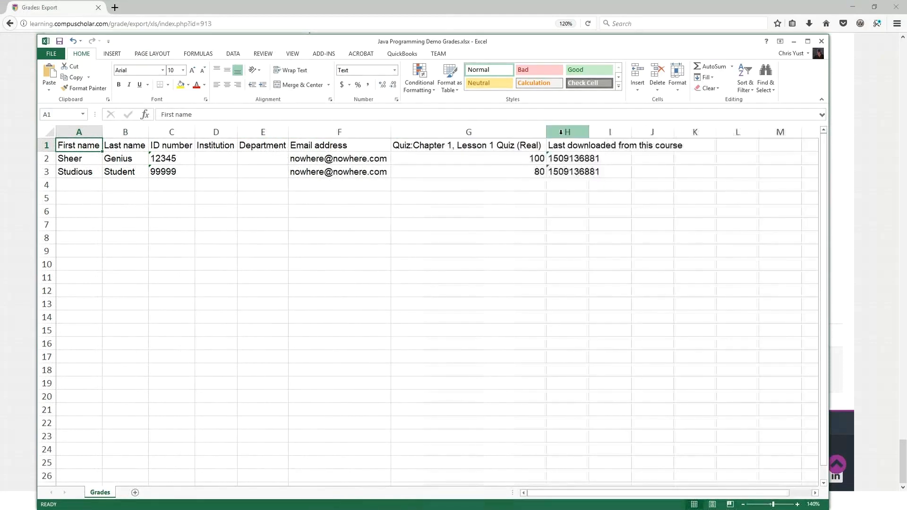
double_click(589, 132)
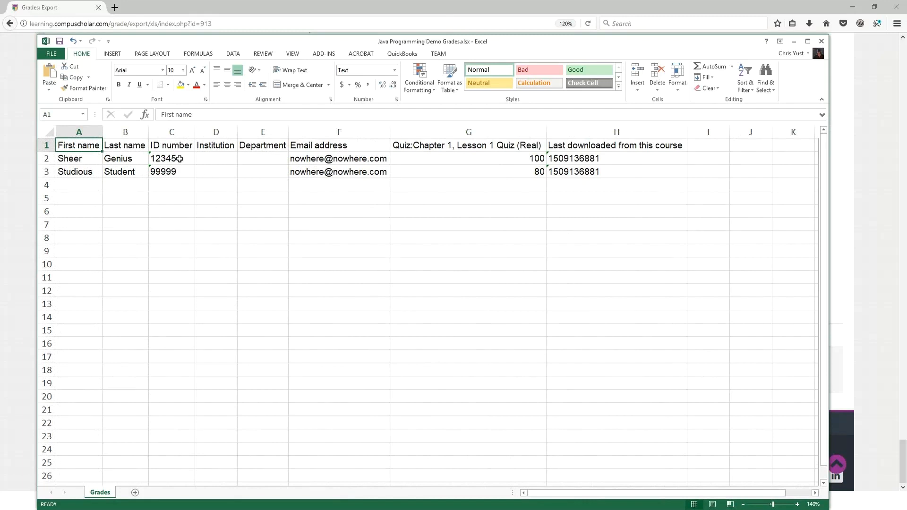
Highlight the students' ID numbers, the quiz column header, and the Chapter 1, Lesson 1 Quiz scores for review.
left_click_drag(182, 159, 179, 171)
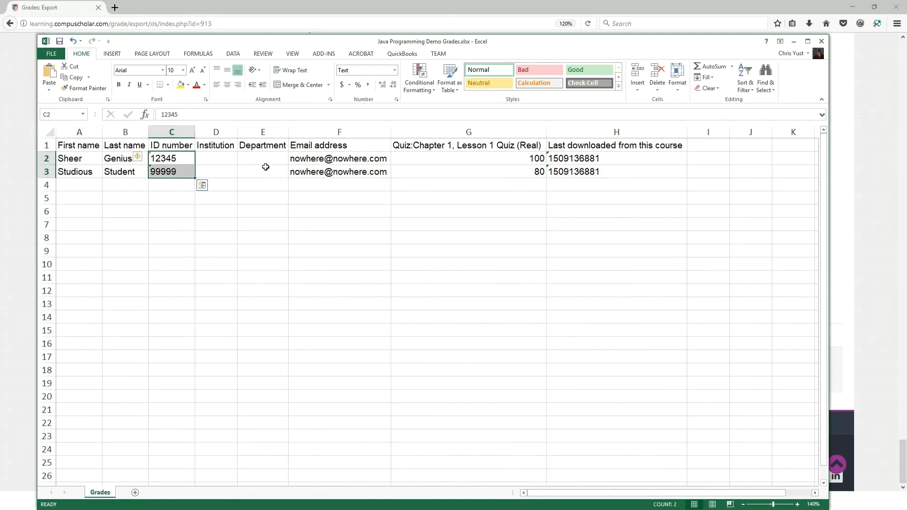
left_click(469, 146)
left_click_drag(533, 163, 536, 173)
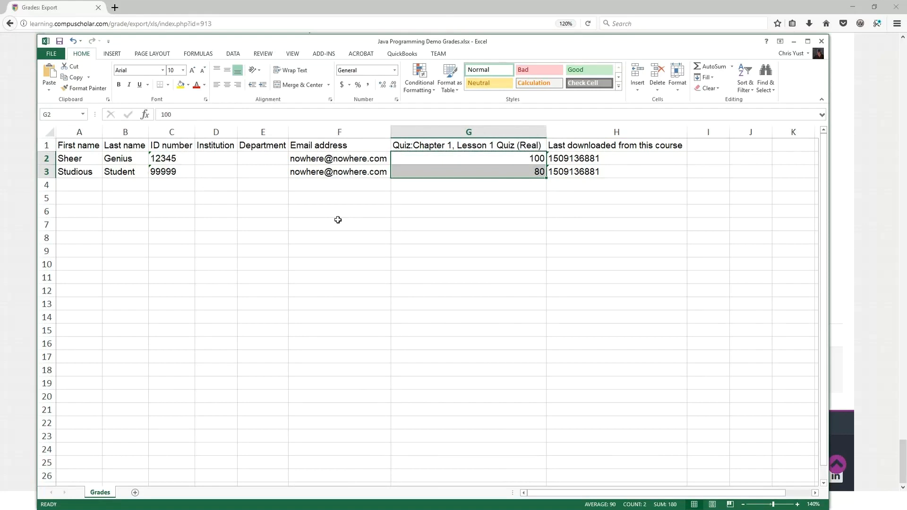
Delete the Institution, Department, Email address and Last downloaded from this course columns from the Grades sheet.
left_click(217, 132)
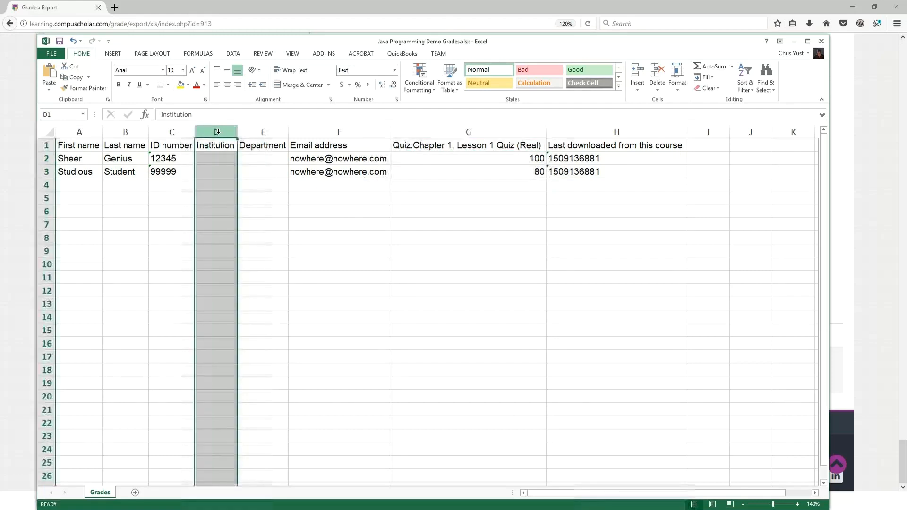
left_click(339, 131, "shift")
right_click(340, 132)
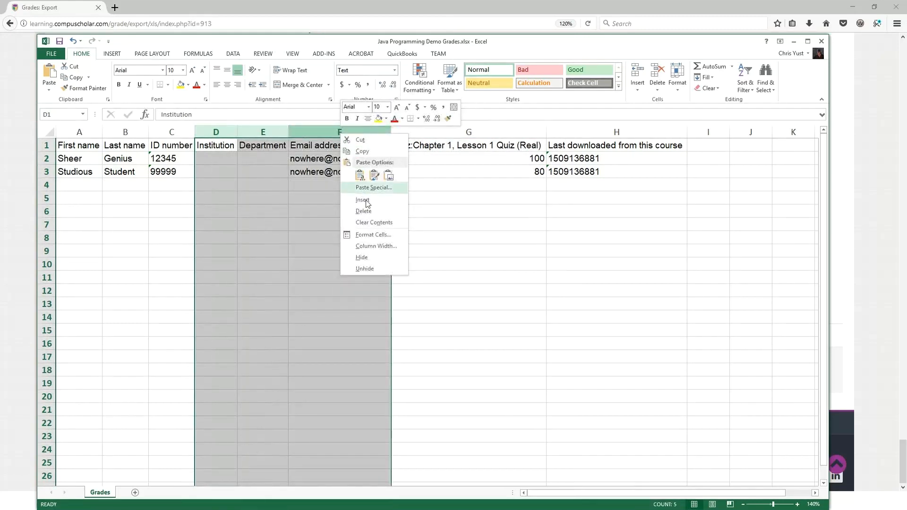
left_click(364, 211)
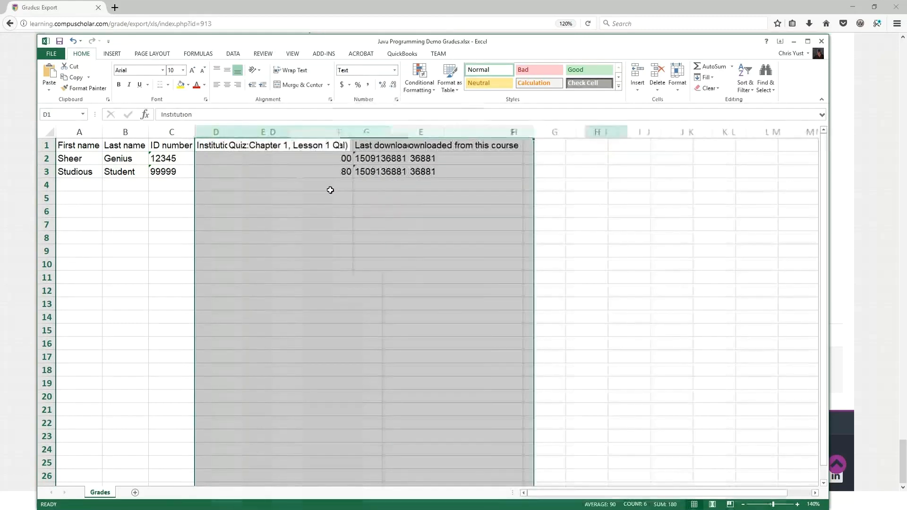
left_click(410, 132)
right_click(410, 132)
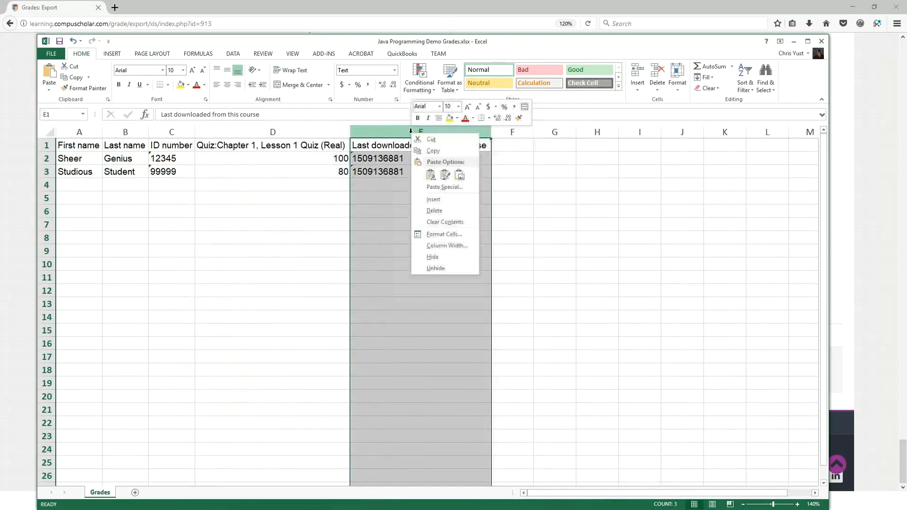
left_click(430, 208)
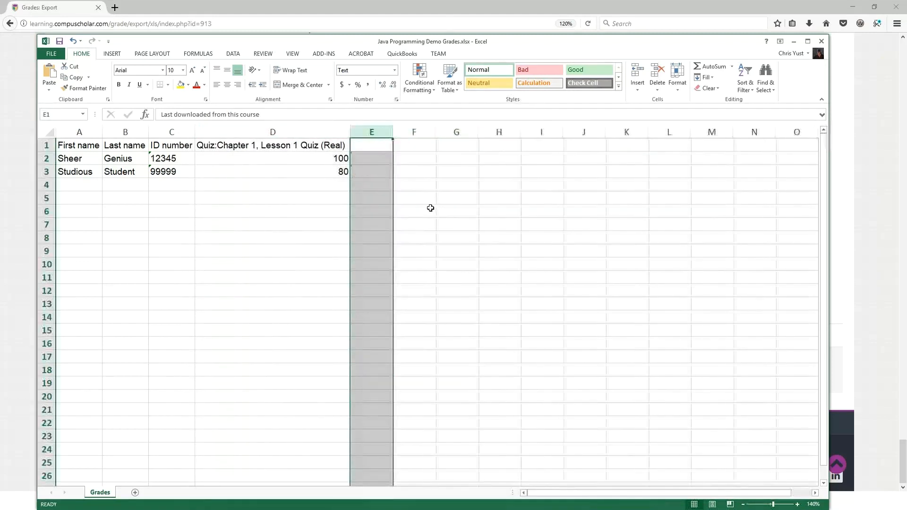
Rename the quiz column header in D1 to Score and select the header cells A1 through D1.
left_click(271, 146)
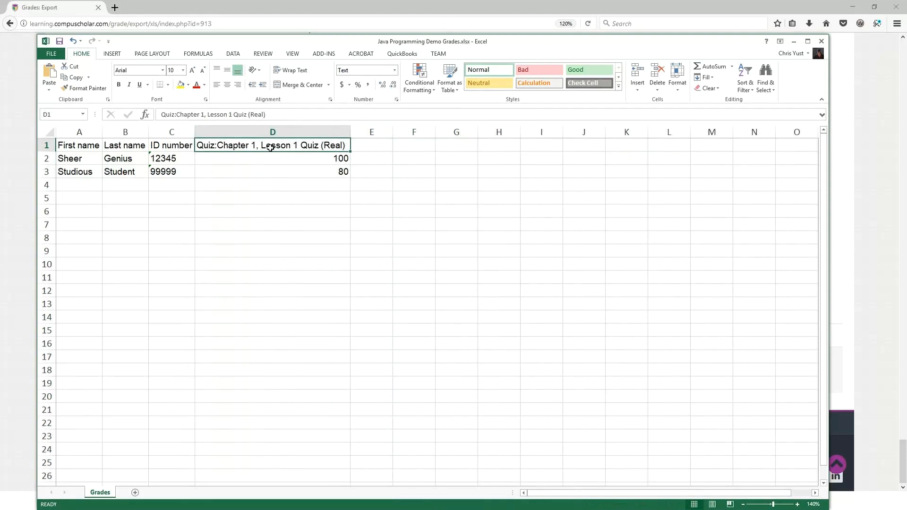
type("Score")
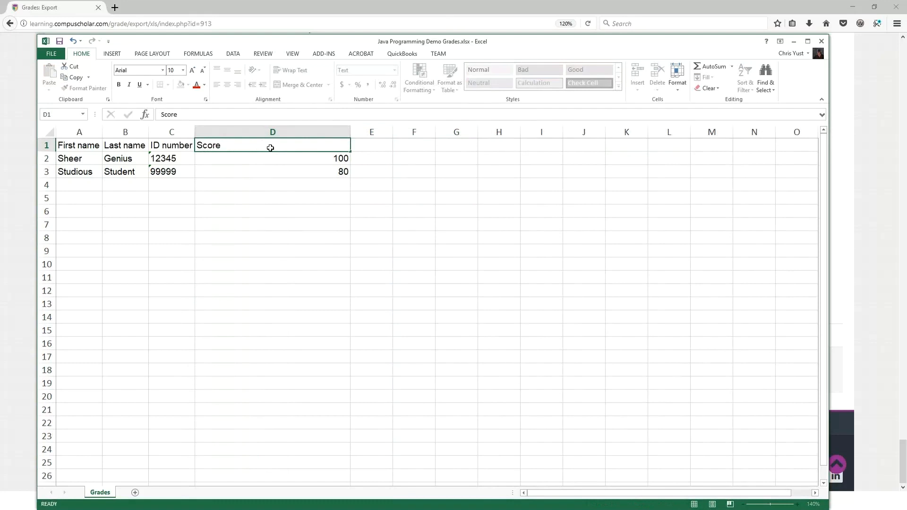
key("Return")
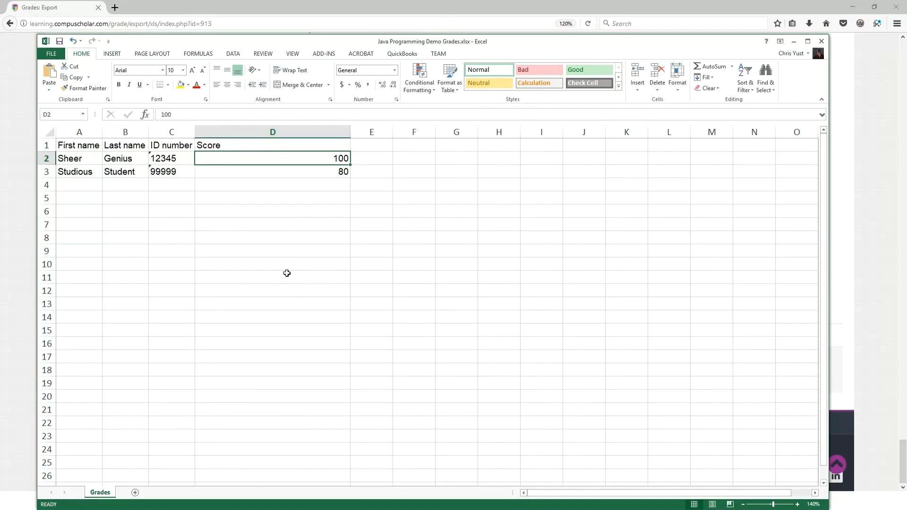
left_click_drag(94, 145, 263, 150)
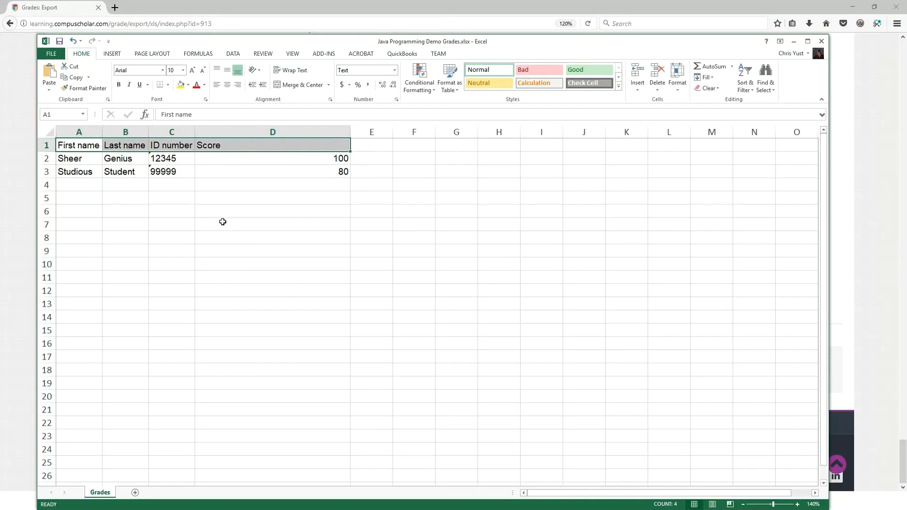
Save the workbook as Java Programming Demo Grades.csv in CSV (Comma delimited) format in the Skyward folder, keeping that format.
left_click(56, 54)
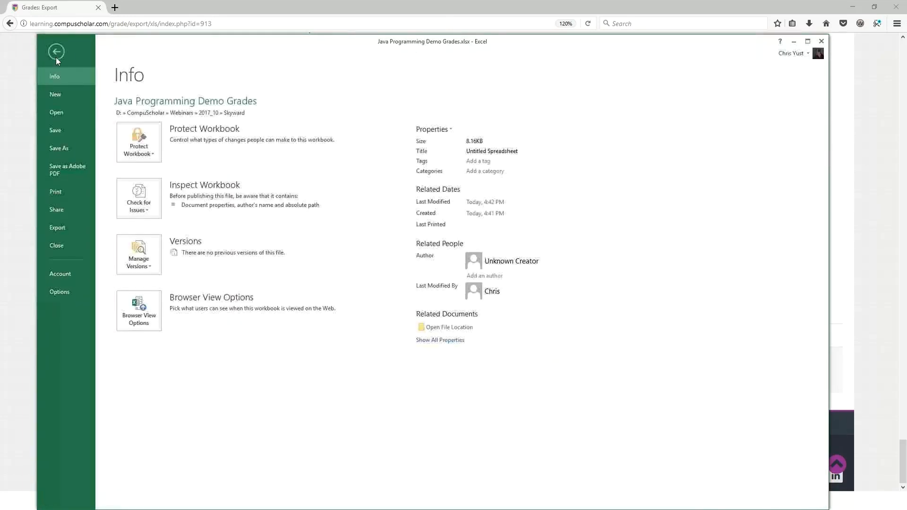
left_click(54, 147)
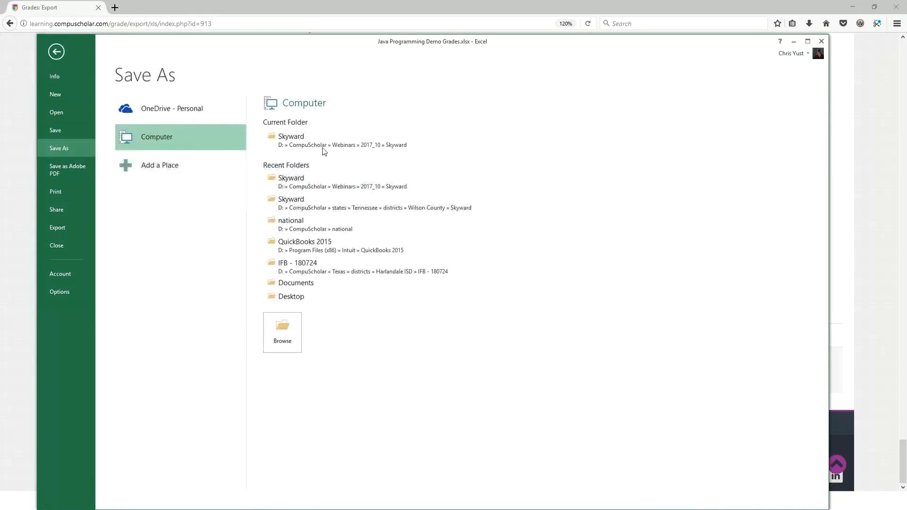
left_click(307, 137)
left_click(150, 236)
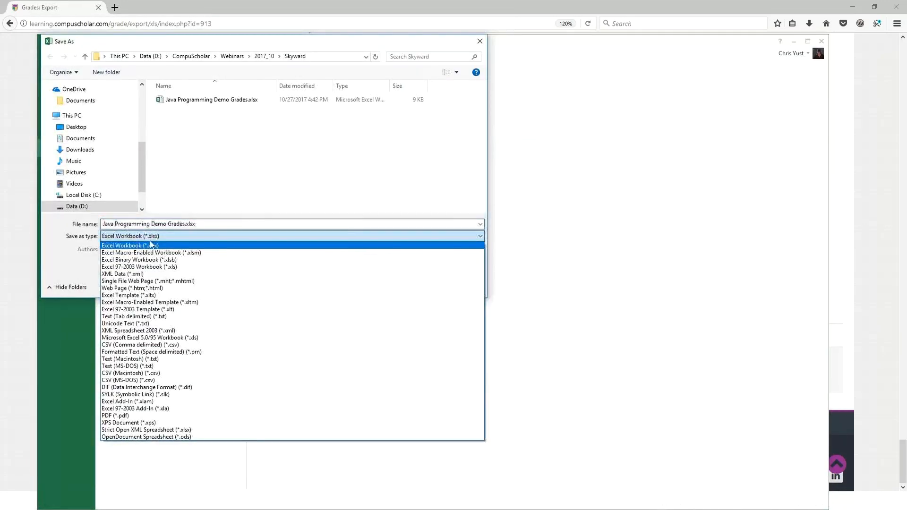
left_click(151, 344)
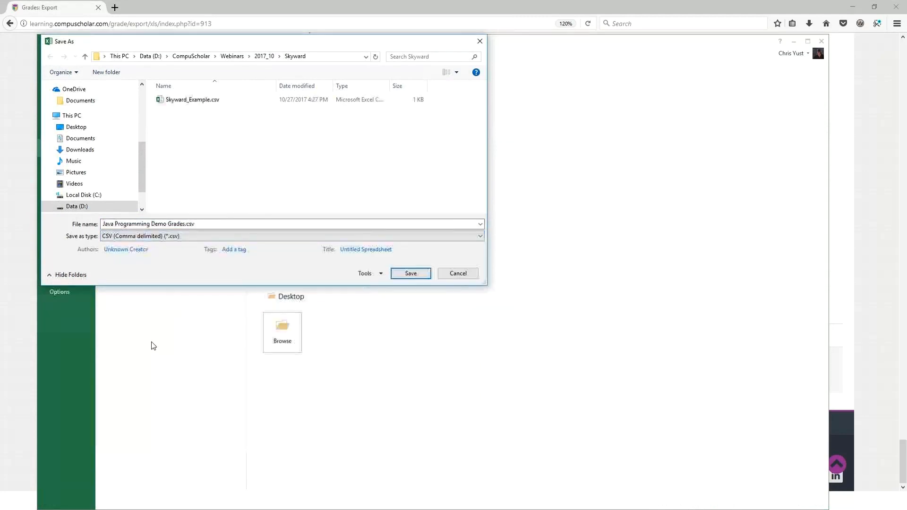
left_click(406, 274)
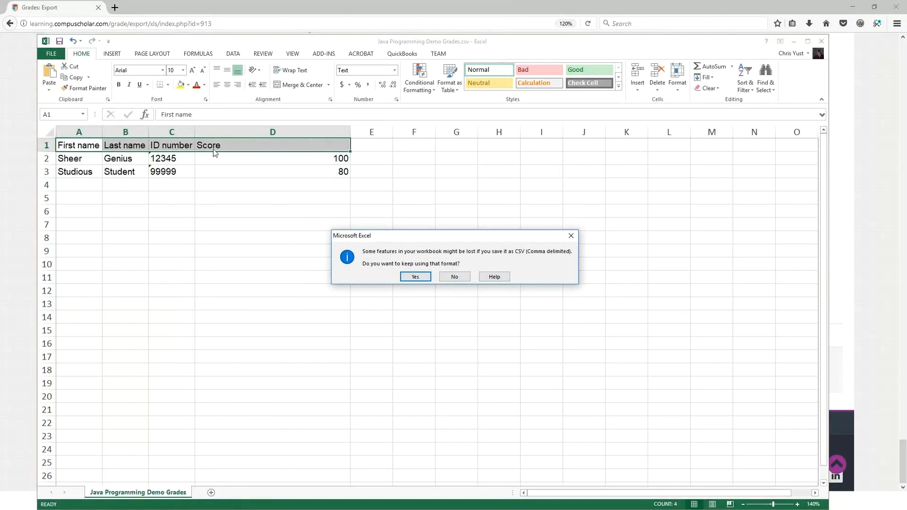
left_click(415, 276)
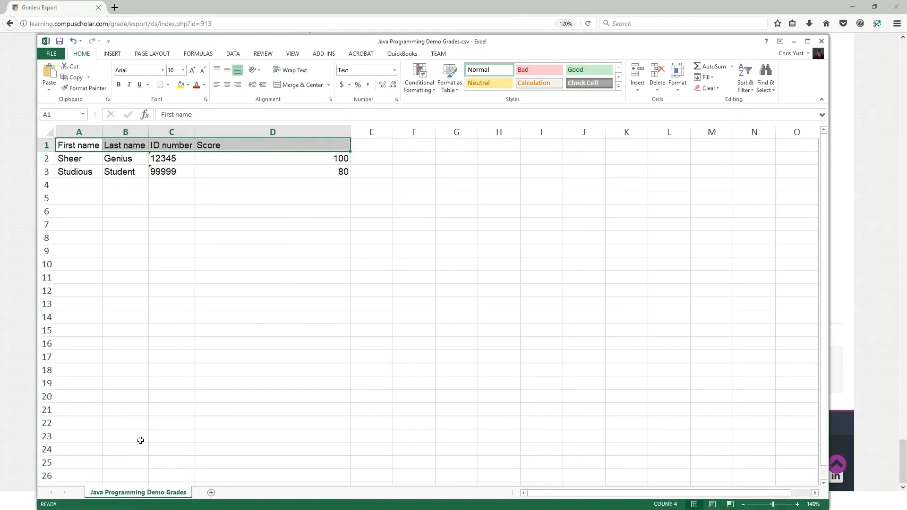
Switch to the Skyward folder in File Explorer and select Java Programming Demo Grades.csv.
key("alt+Tab")
key("alt+Tab")
key("alt+Tab")
key("alt+Tab")
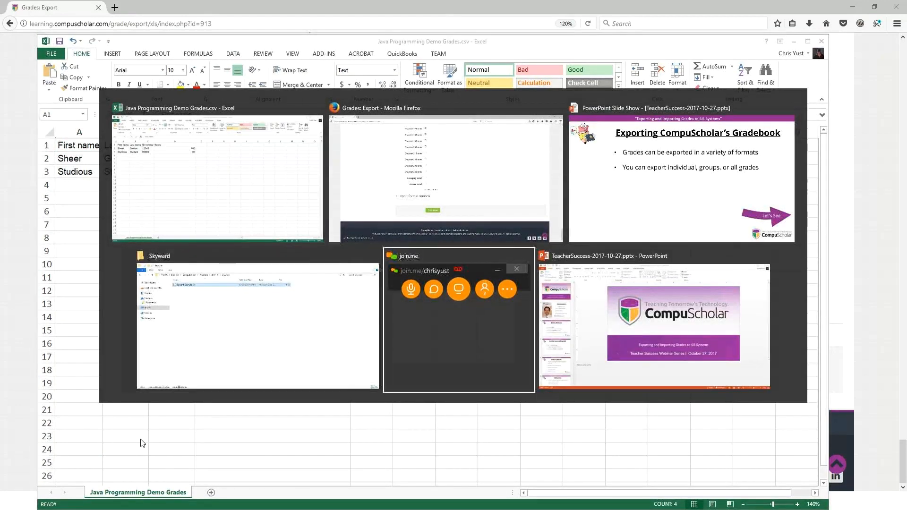
key("alt+Tab")
key("alt+Tab")
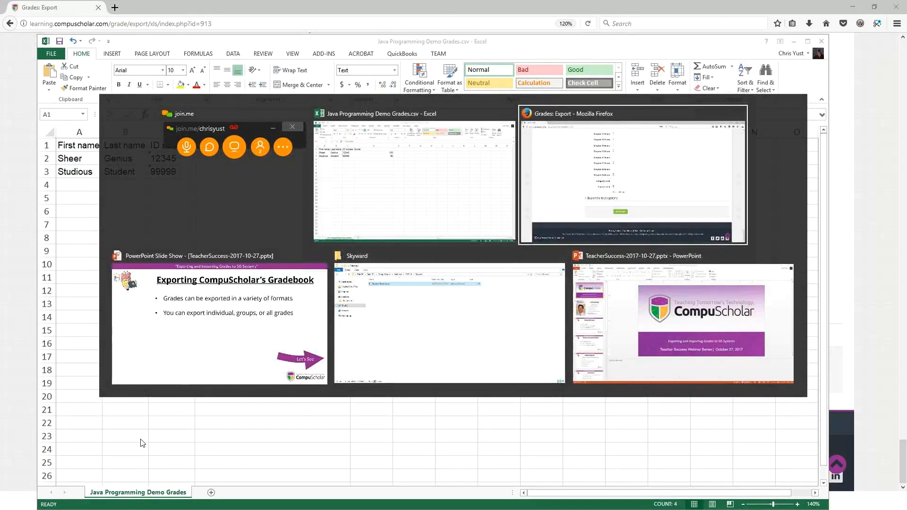
key("alt+Tab")
key("alt+Tab")
left_click(320, 197)
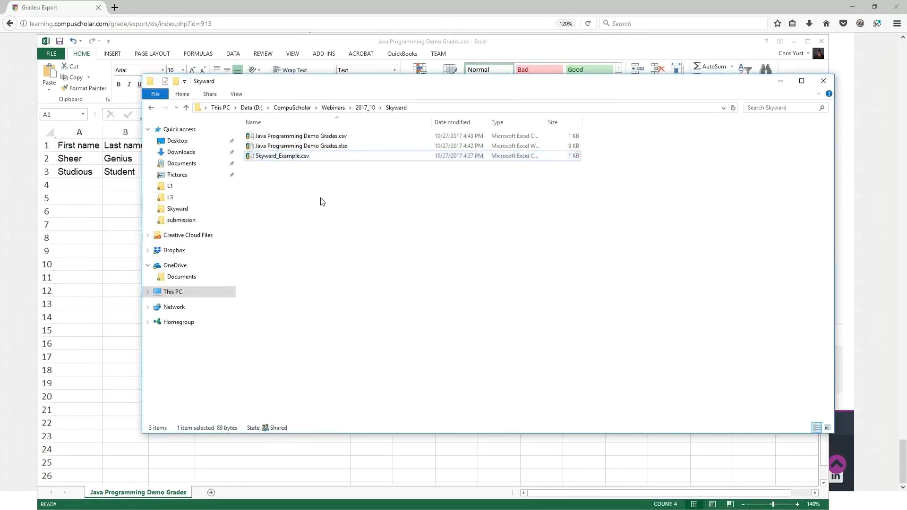
left_click(325, 146)
left_click(326, 137)
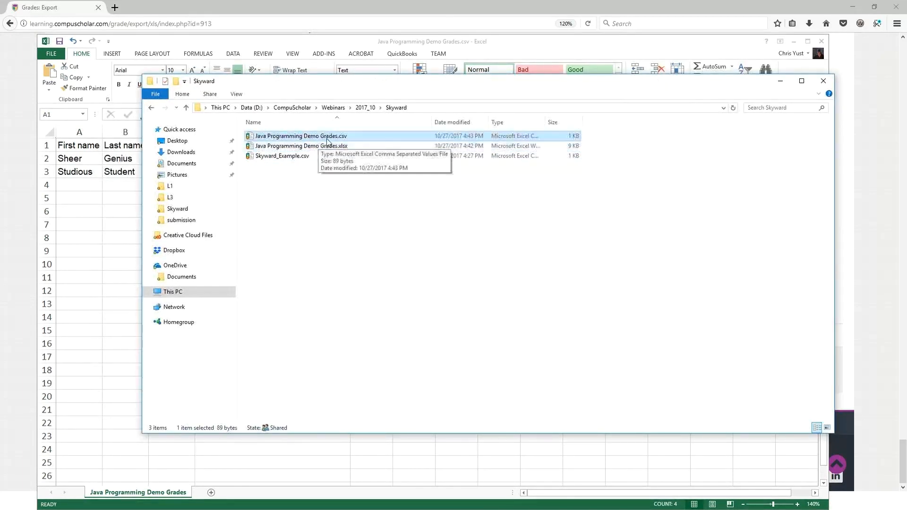
Return to Excel and close Java Programming Demo Grades.csv without saving changes.
left_click(343, 45)
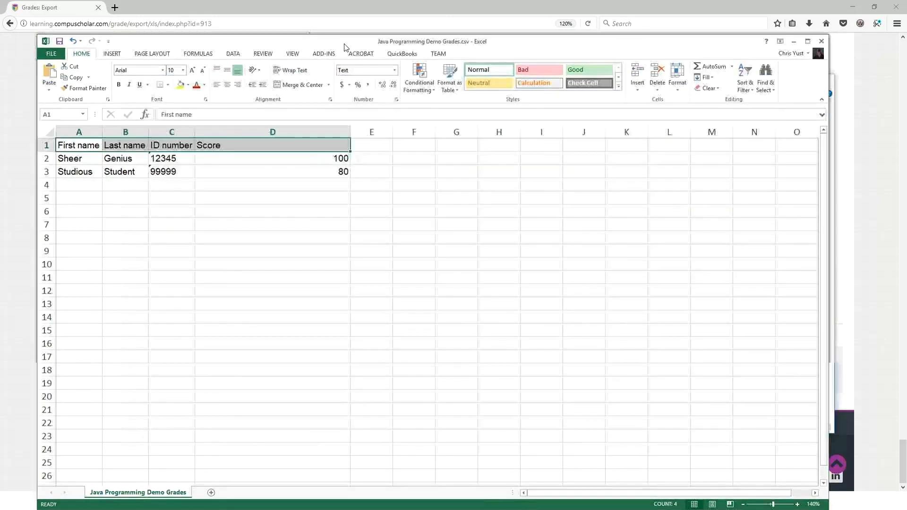
left_click(821, 41)
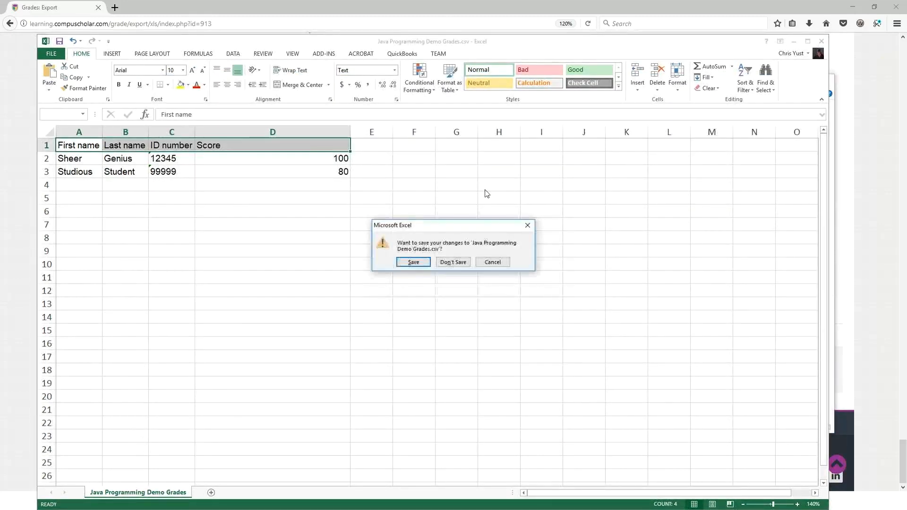
left_click(453, 262)
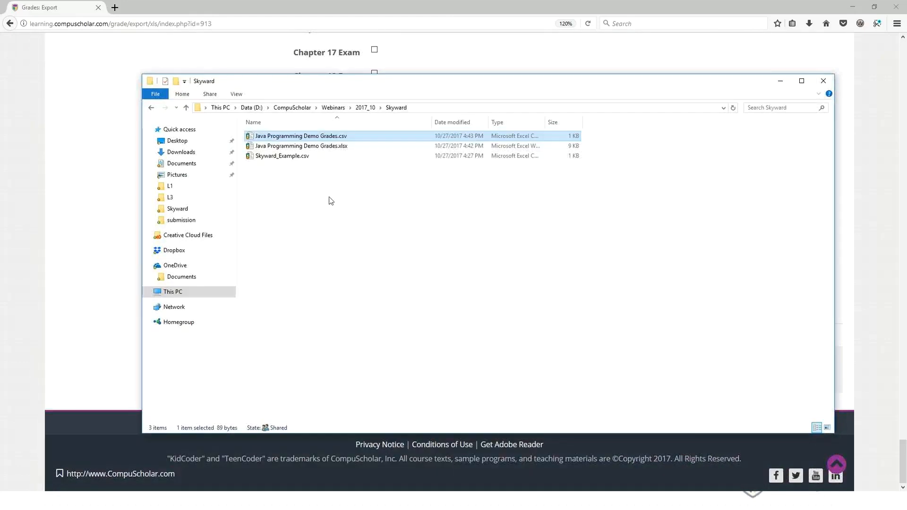
Examine the comma-separated contents of Java Programming Demo Grades.csv in UltraEdit and close the editor.
right_click(339, 135)
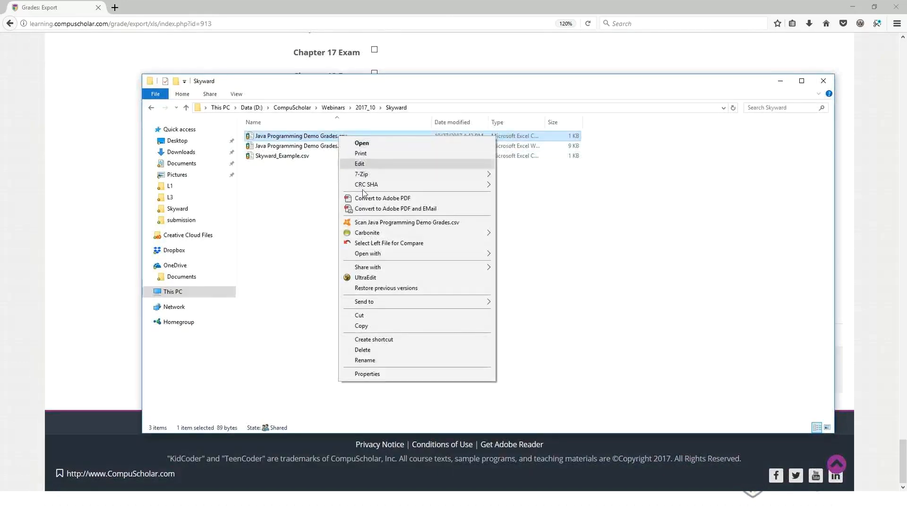
left_click(373, 276)
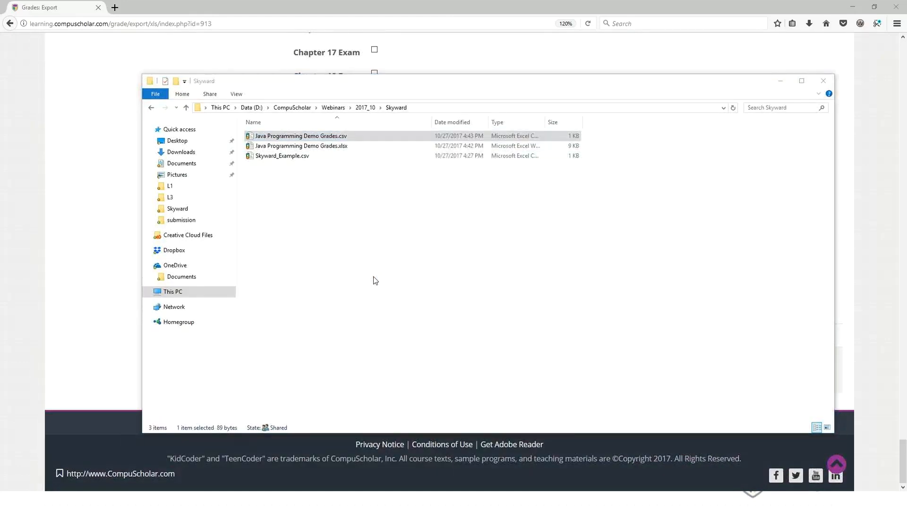
key("alt+Tab")
key("Tab")
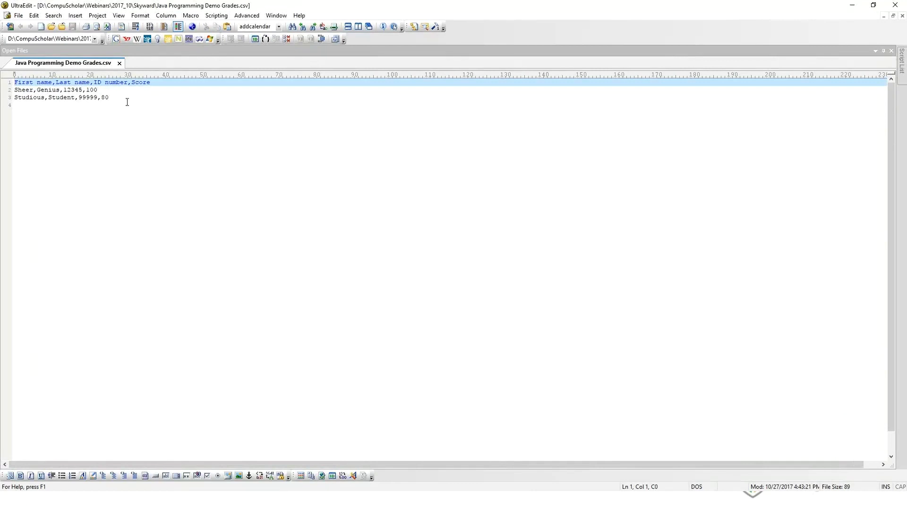
left_click(895, 5)
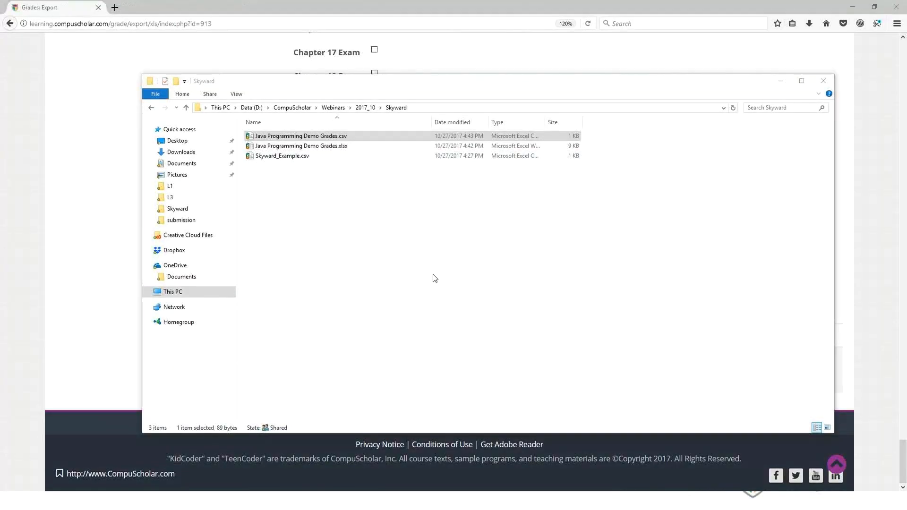
Switch to the running PowerPoint slide show about exporting CompuScholar's gradebook.
key("alt+Tab")
key("Tab")
key("Tab")
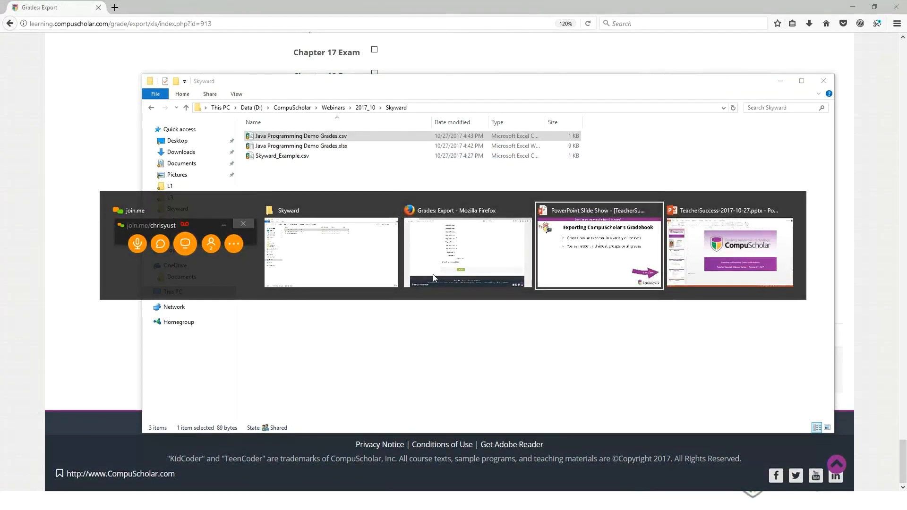
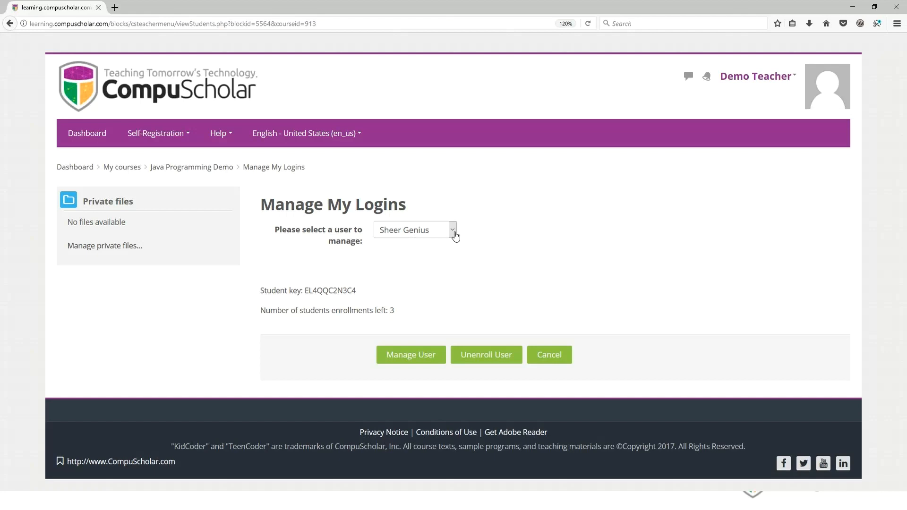
Open the selected student's record from Manage My Logins, inspect the ID Number field, and return to the user selection page.
left_click(413, 355)
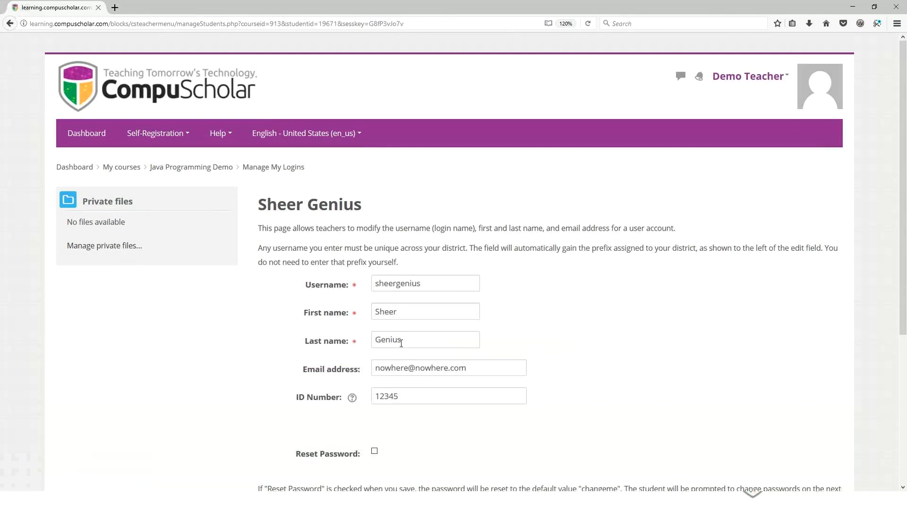
left_click_drag(411, 396, 366, 396)
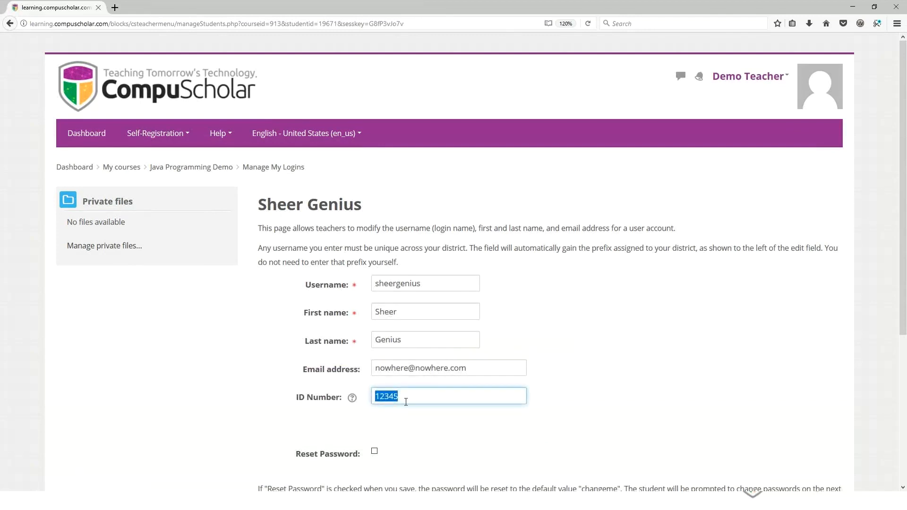
scroll(406, 401, "down", 2)
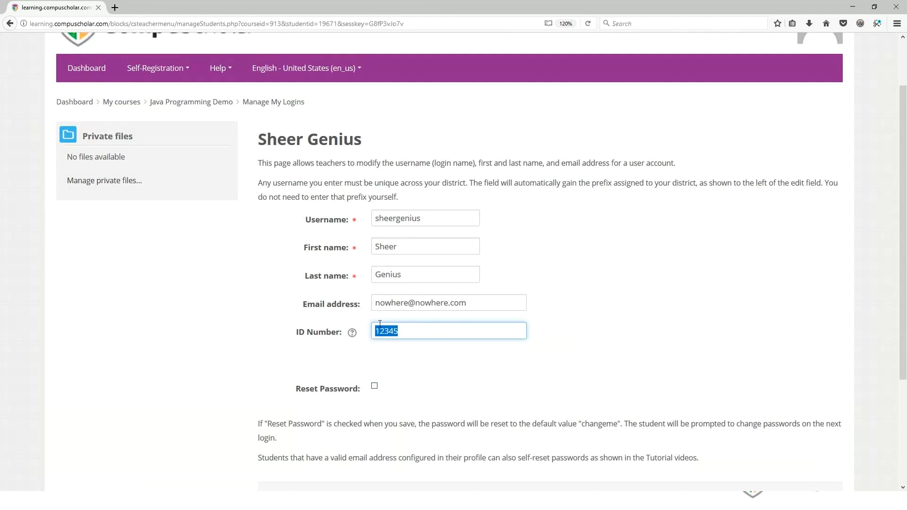
left_click(10, 24)
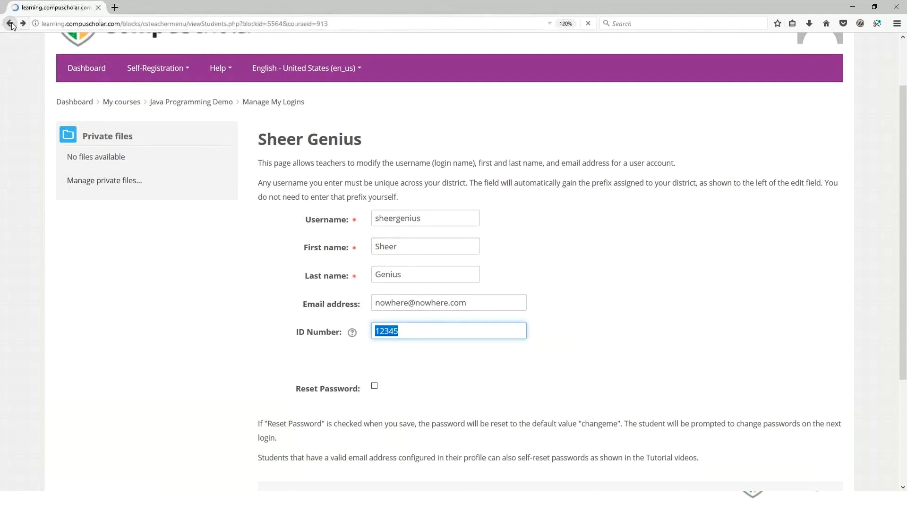
Open the other student's record in Manage My Logins, inspect its ID Number field, and return to the user selection page.
left_click(441, 233)
left_click(414, 258)
left_click(411, 358)
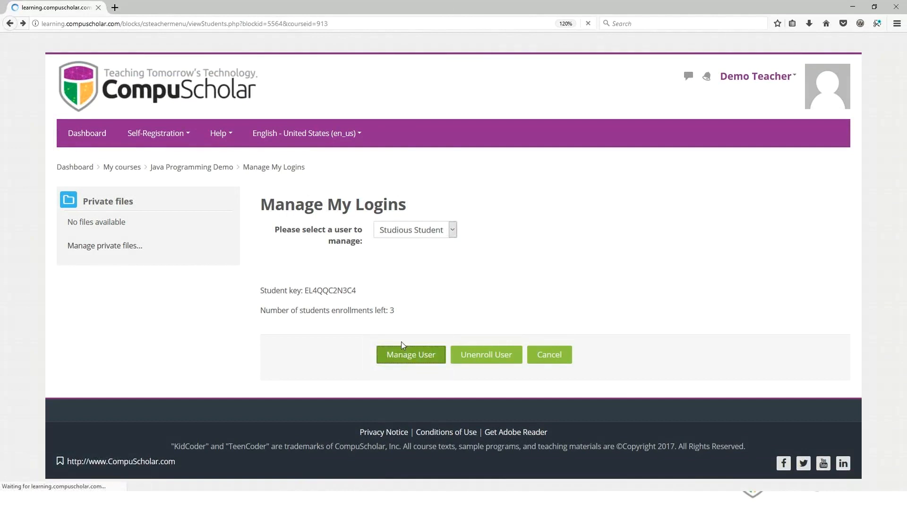
left_click_drag(411, 396, 352, 396)
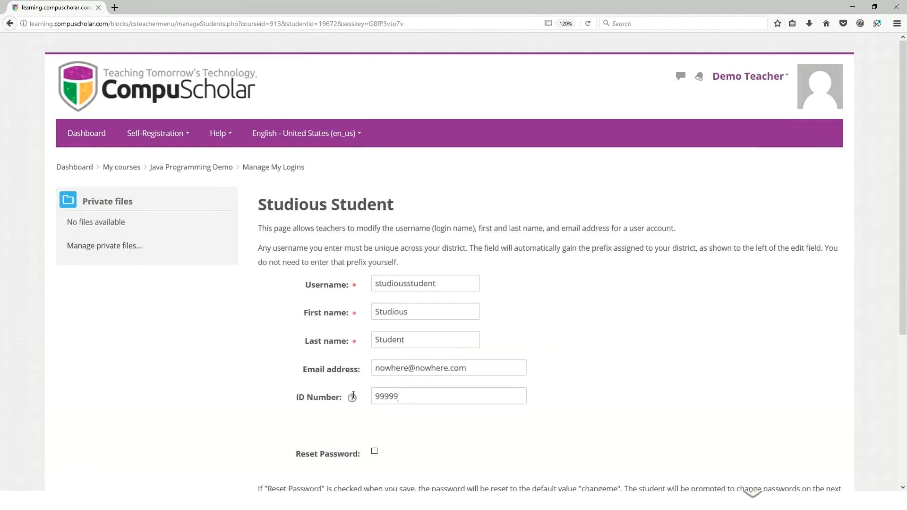
scroll(403, 430, "down", 5)
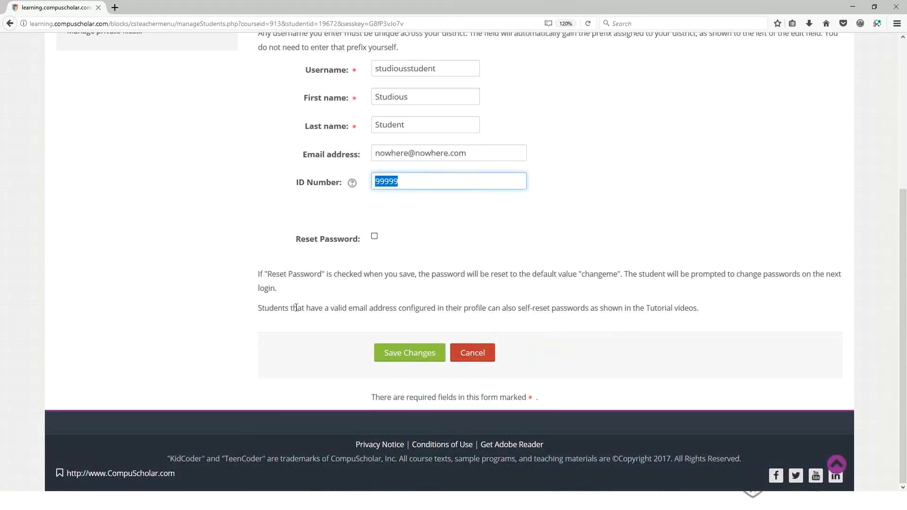
scroll(285, 306, "up", 5)
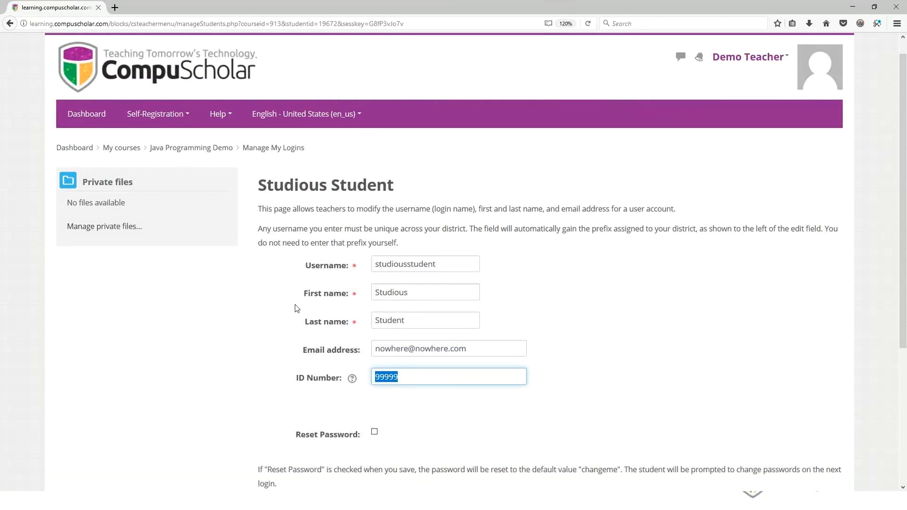
left_click(10, 23)
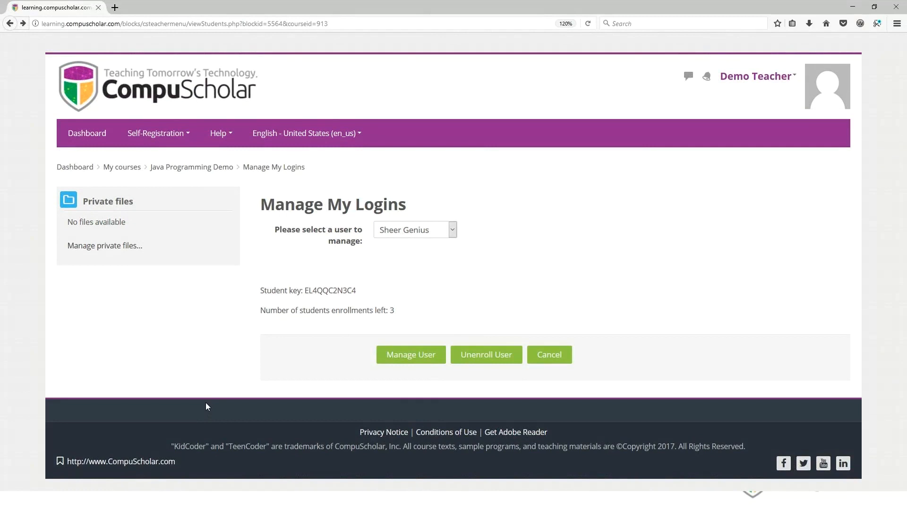
Switch to the Skyward folder in File Explorer and open Java Programming Demo Grades.xlsx in Excel.
key("alt+Tab")
key("alt+Tab")
key("alt+Tab")
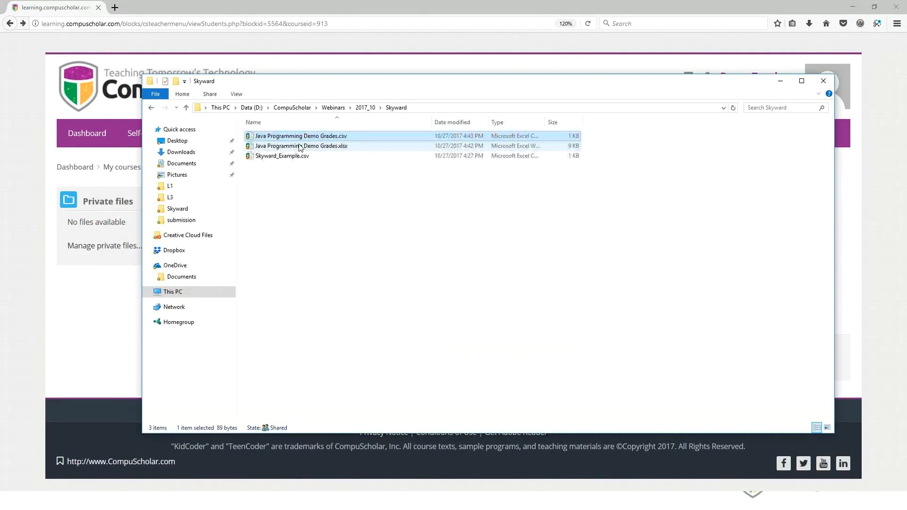
double_click(300, 146)
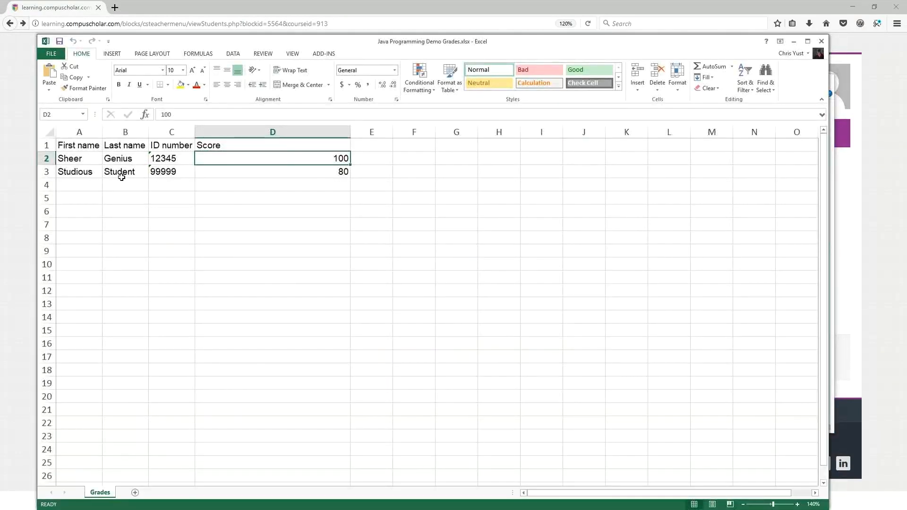
Clear the two students' ID numbers from cells C2:C3.
left_click_drag(171, 159, 174, 175)
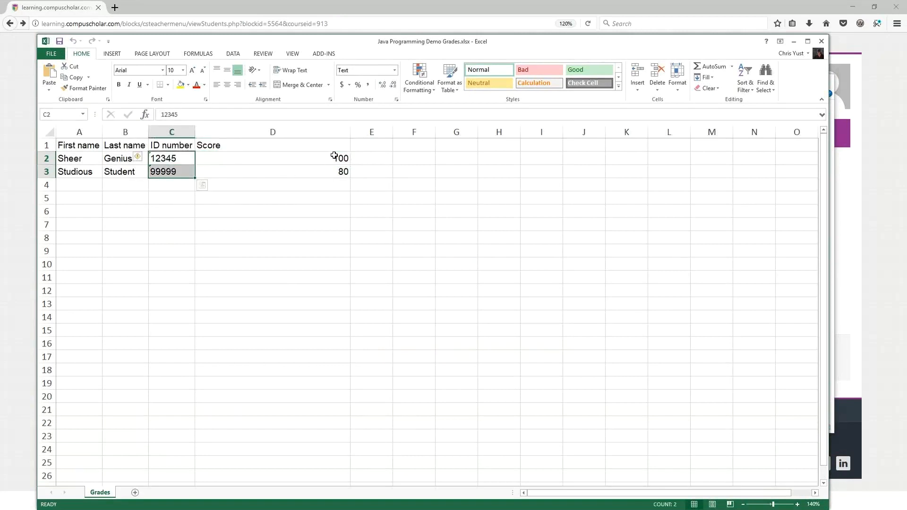
key("Delete")
left_click(170, 167)
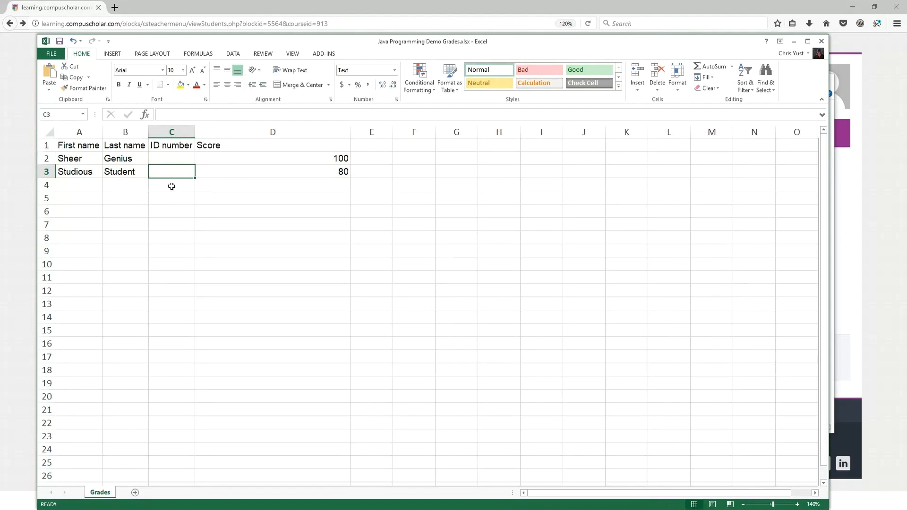
Examine the students' first and last names alongside the ID number column.
left_click(118, 159)
left_click_drag(92, 158, 123, 171)
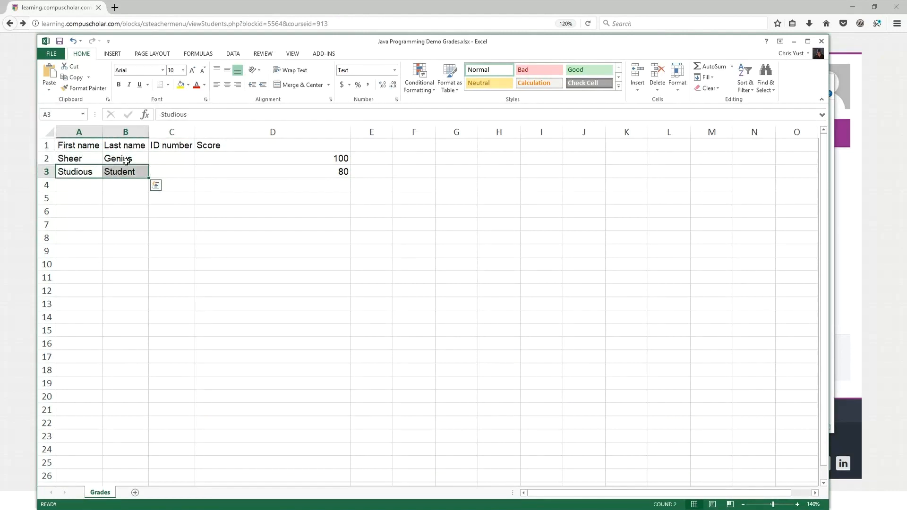
left_click(178, 160)
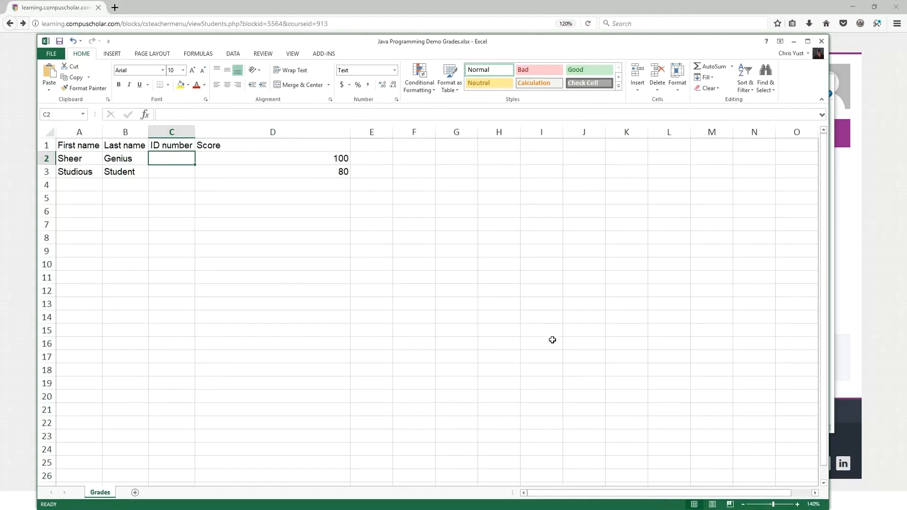
Switch to the PowerPoint slide show on the Adding Student ID Numbers slide.
key("alt+Tab")
key("alt+Tab")
key("alt+Tab")
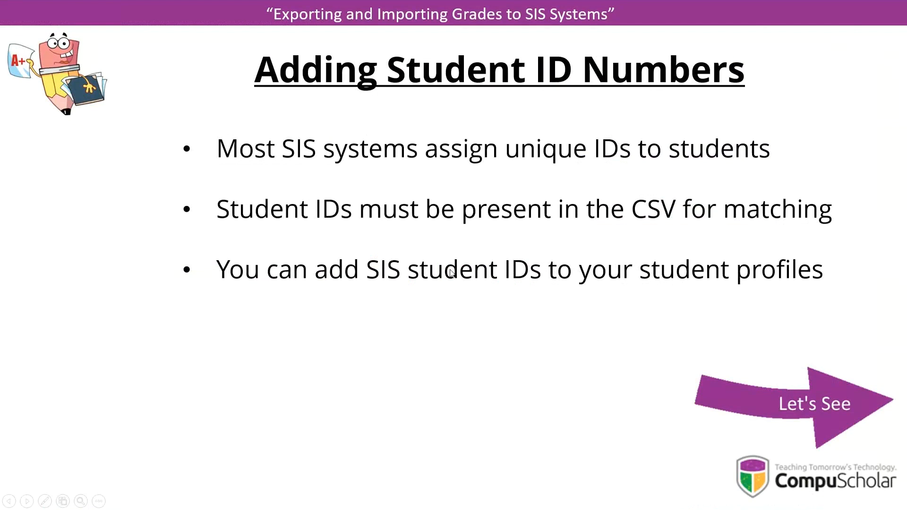
Switch to the Skyward folder in File Explorer and minimize its window.
key("alt+Tab")
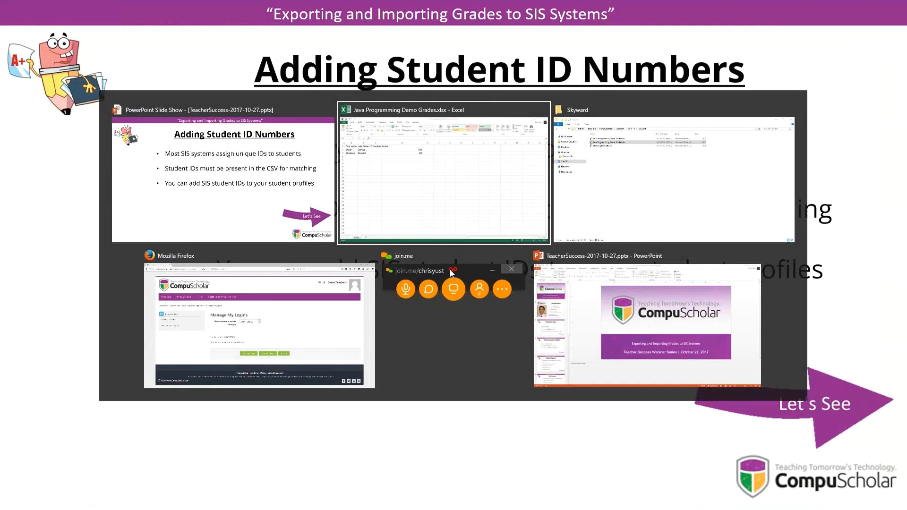
key("alt+Tab")
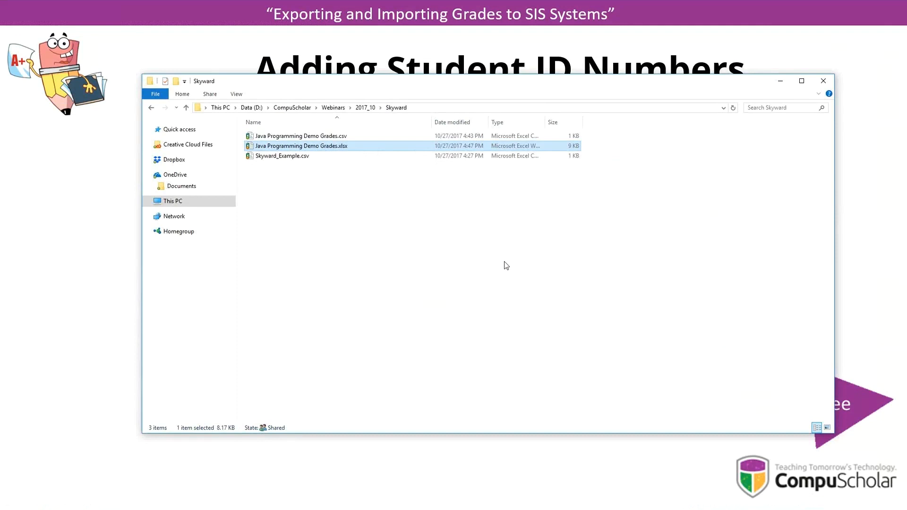
left_click(781, 81)
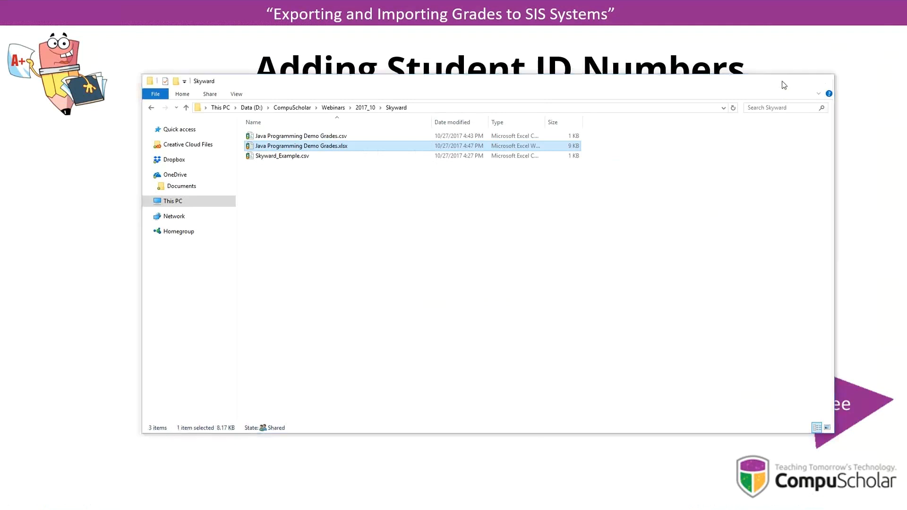
Switch to Firefox and open the Excel spreadsheet export page from the Java Programming Demo course gradebook.
key("alt+Tab")
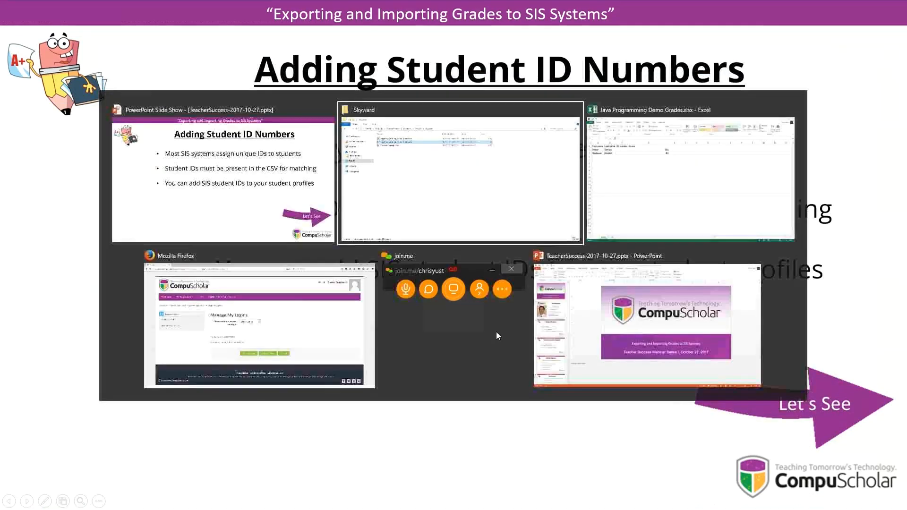
key("alt+Tab")
key("alt+Tab")
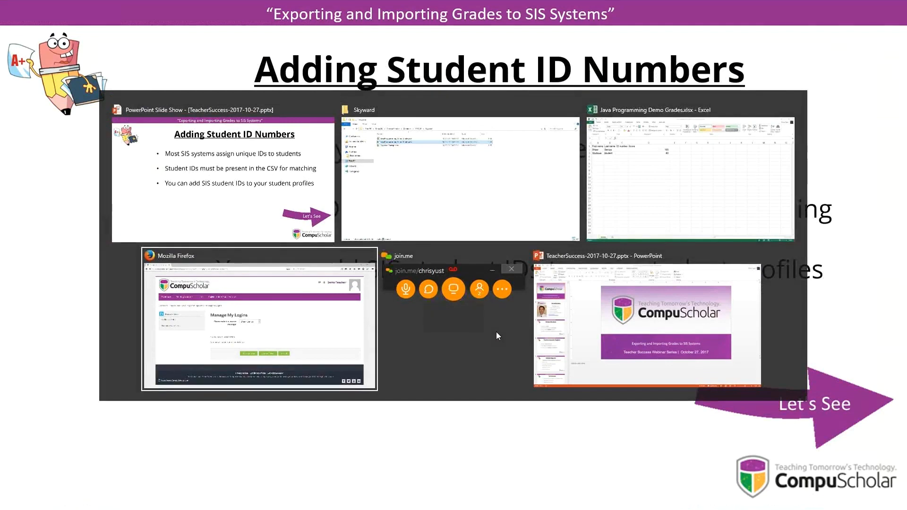
left_click(196, 170)
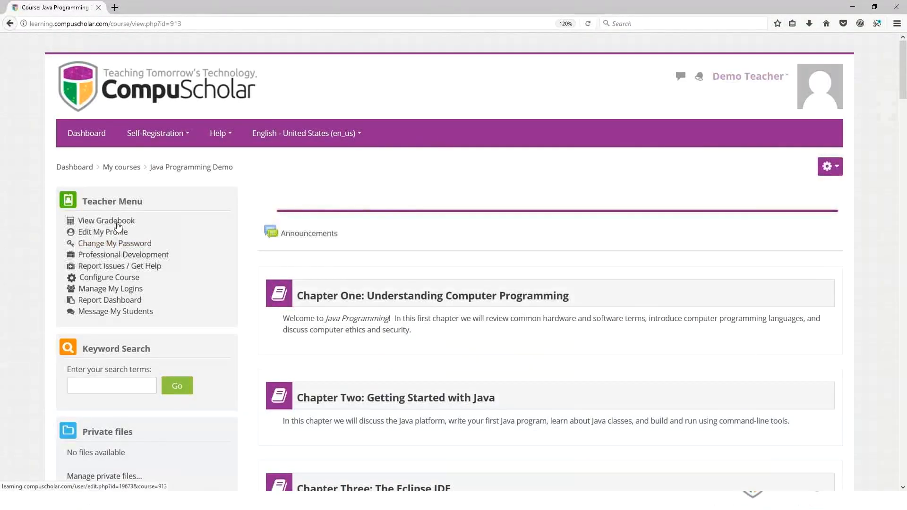
left_click(118, 221)
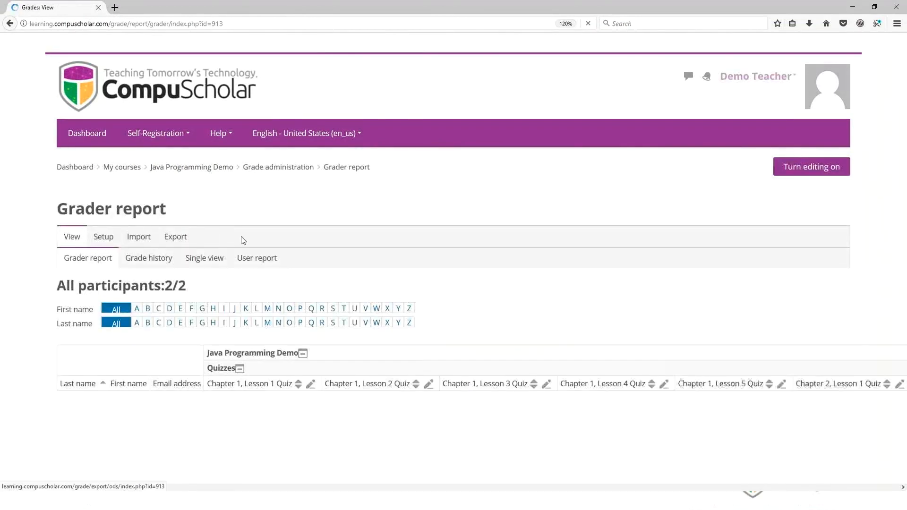
left_click(181, 236)
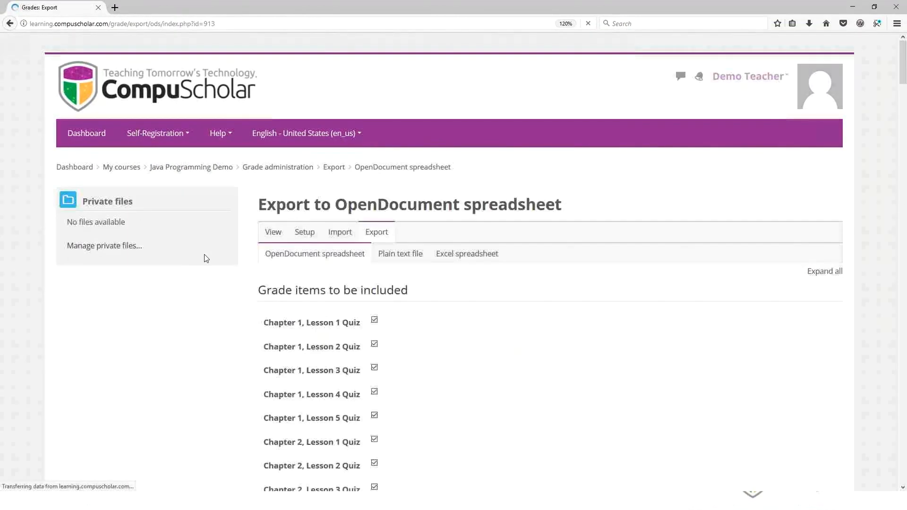
left_click(475, 259)
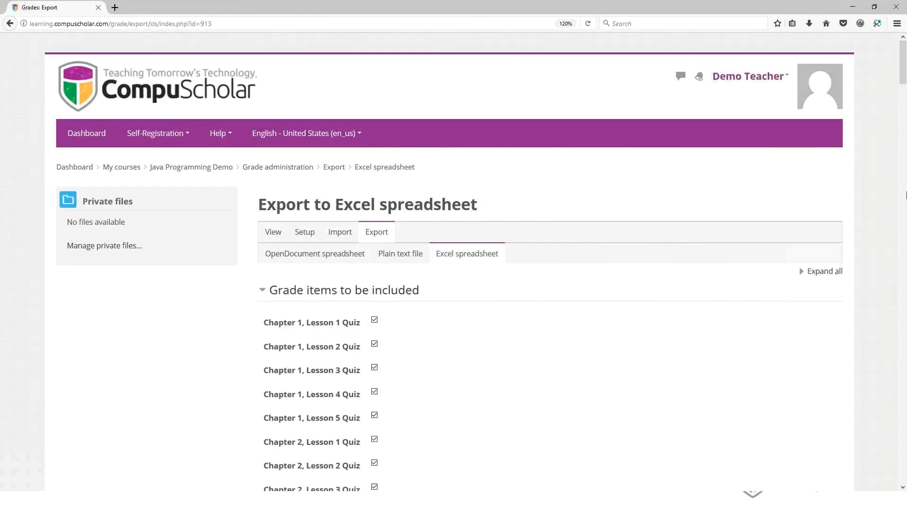
Deselect all grade items, then include only the Chapter 1, Lesson 1 Quiz and Chapter 1, Lesson 2 Quiz.
left_click_drag(903, 69, 902, 480)
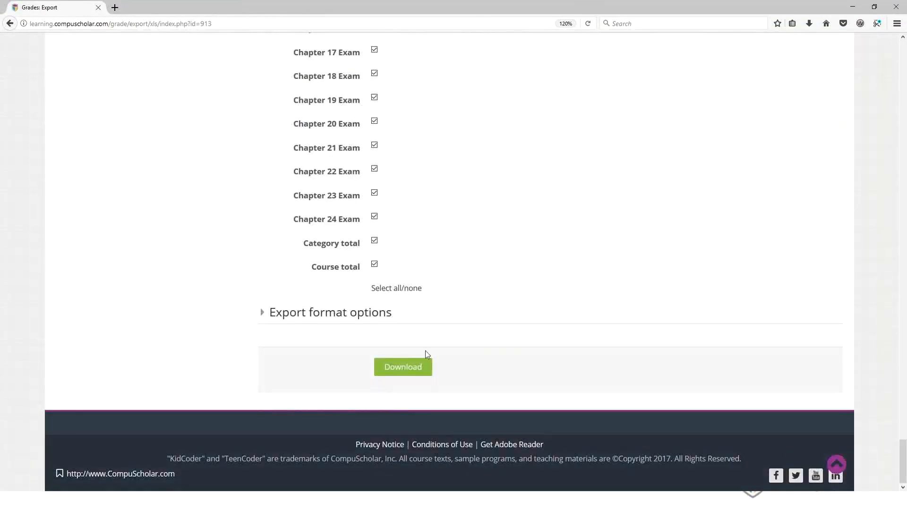
left_click(411, 288)
key("Home")
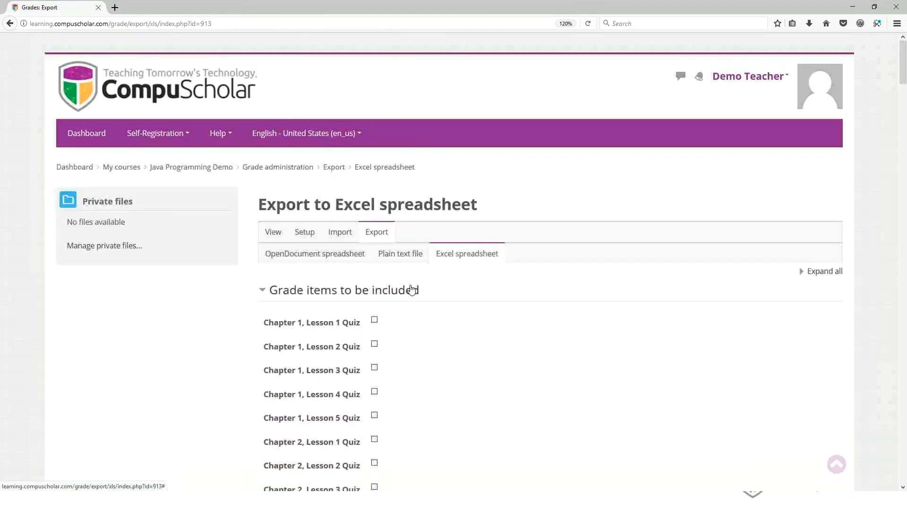
left_click(374, 320)
left_click(374, 345)
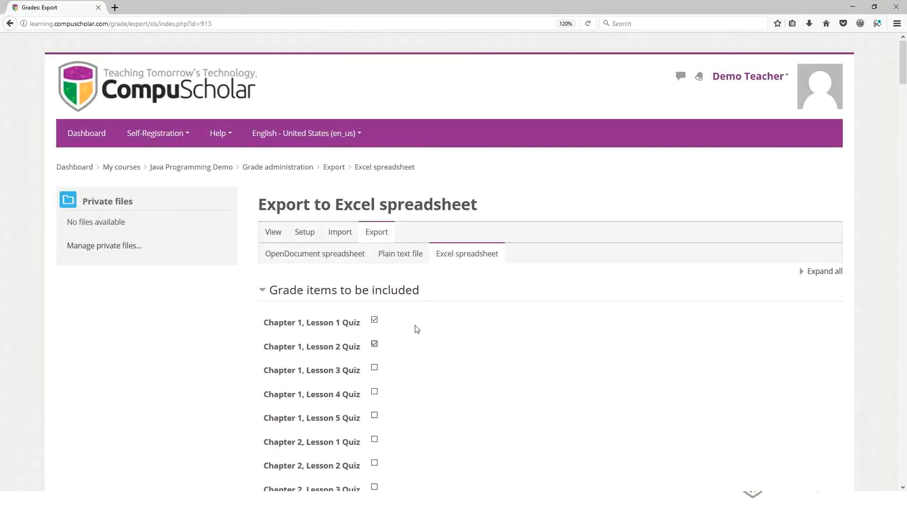
Download the grade export and save it as Java Programming Demo Grades.xlsx in the Skyward folder, accepting replacement of the existing file.
scroll(493, 387, "down", 20)
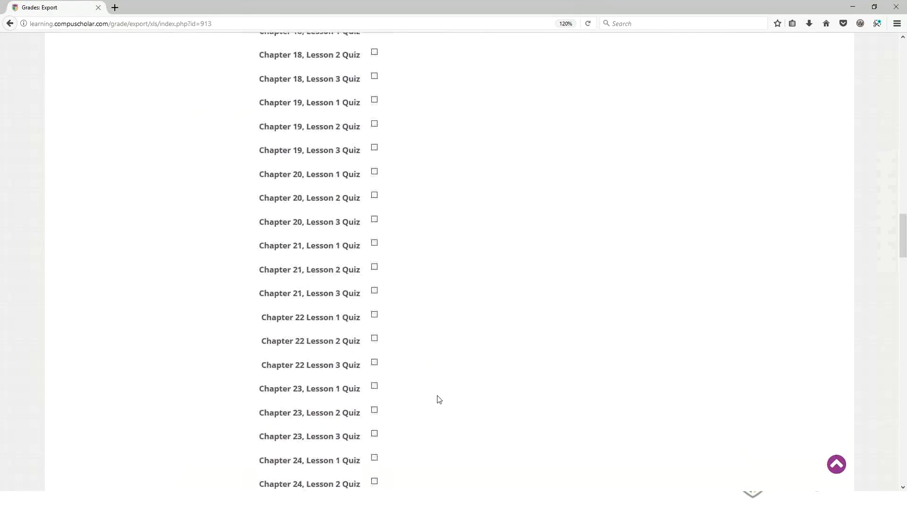
scroll(399, 401, "down", 20)
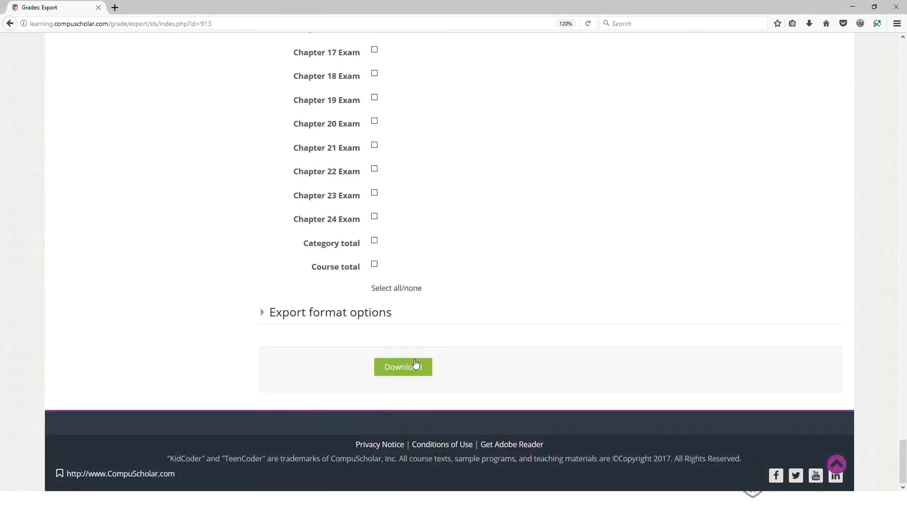
left_click(412, 373)
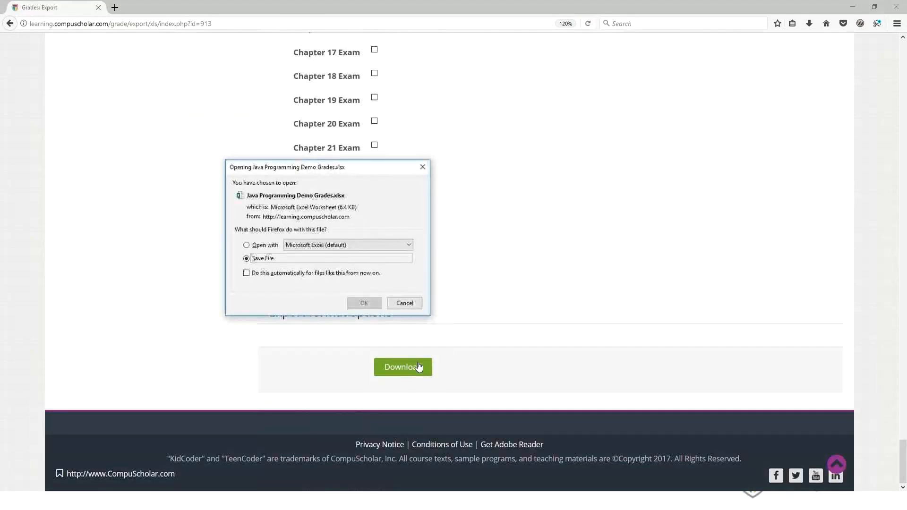
left_click(365, 302)
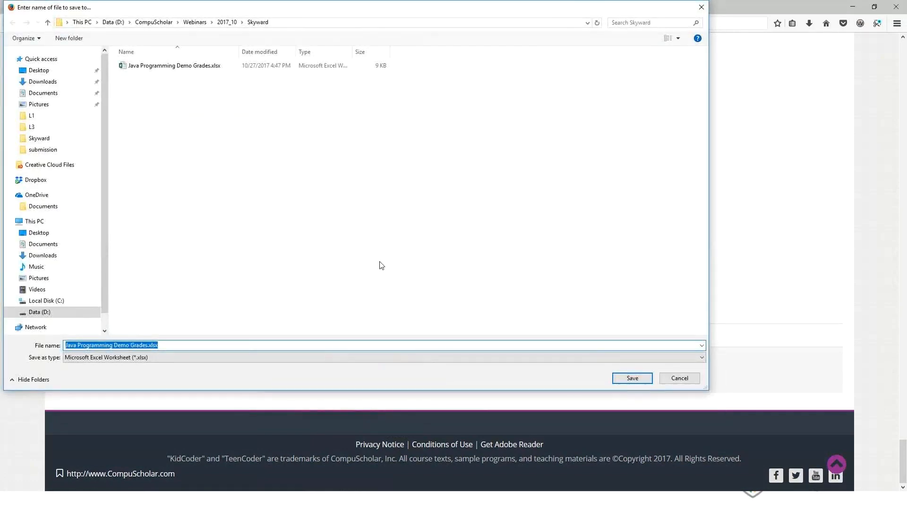
left_click(631, 378)
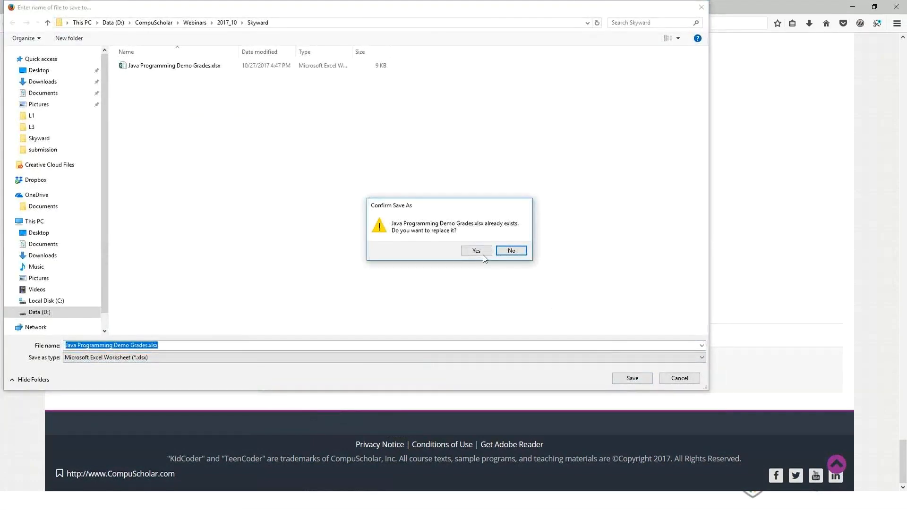
left_click(476, 251)
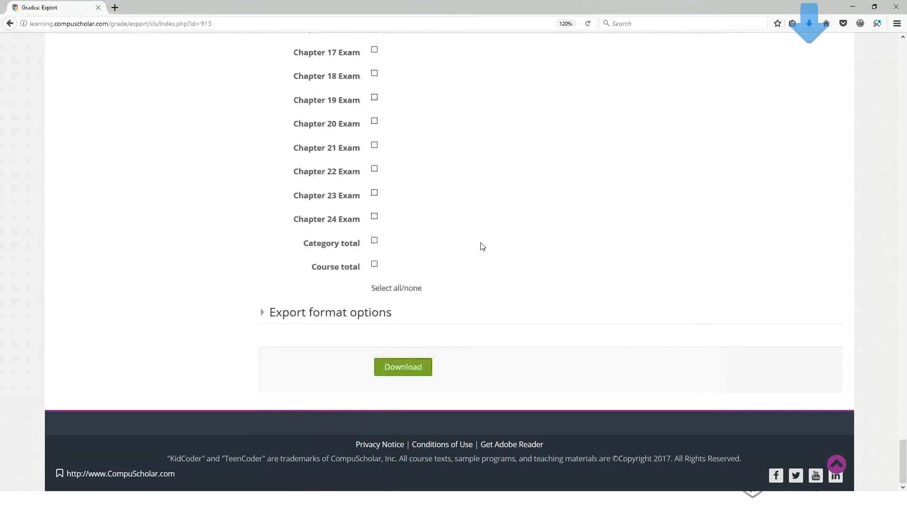
Open the downloaded Java Programming Demo Grades workbook in Excel and enable editing.
left_click(809, 23)
left_click(688, 44)
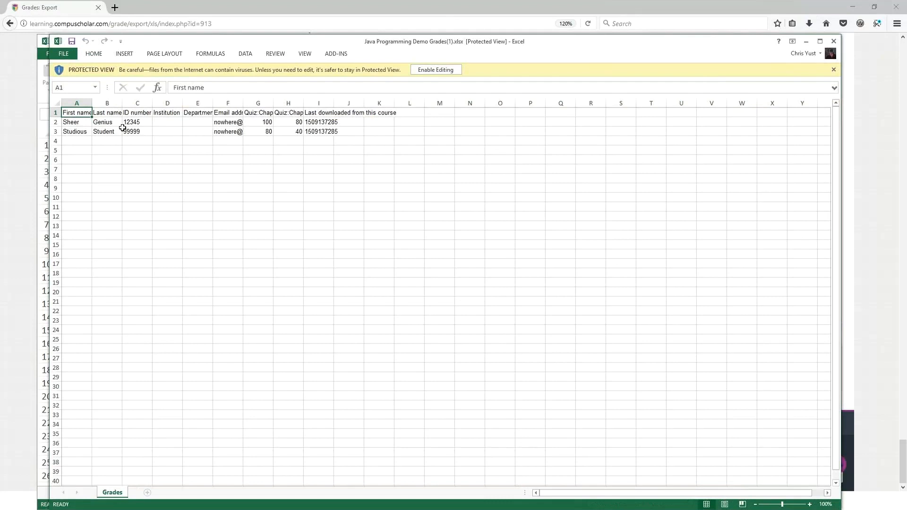
left_click(419, 70)
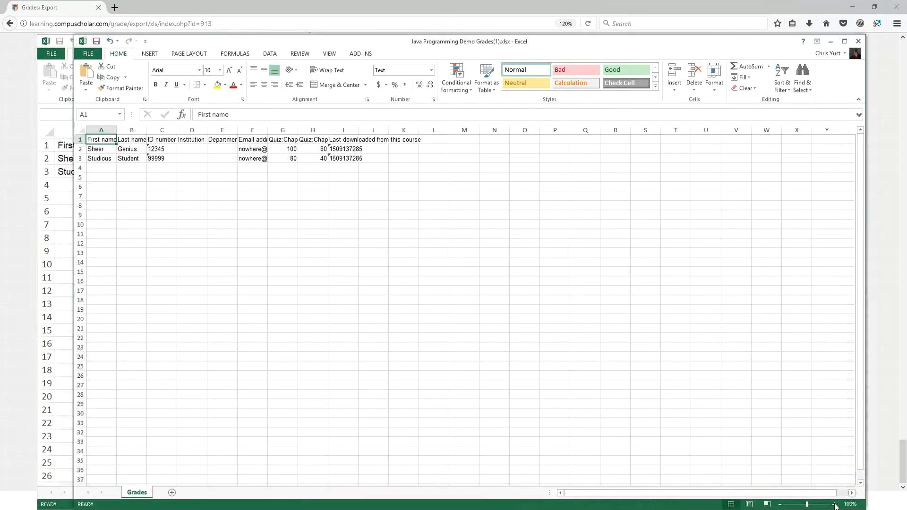
Widen columns G and H to show their full quiz headings, and delete the Last downloaded from this course column.
left_click(833, 505)
left_click(834, 505)
left_click(833, 505)
left_click(834, 504)
left_click_drag(433, 133, 483, 133)
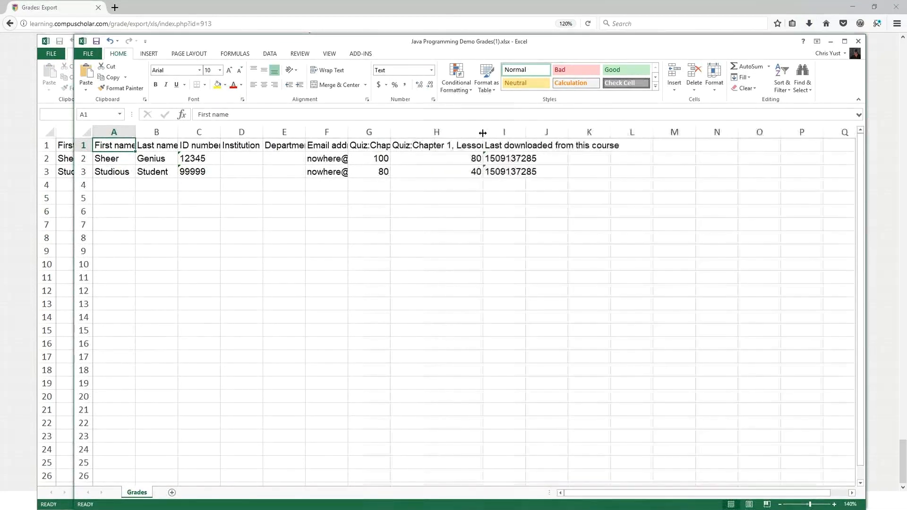
double_click(389, 131)
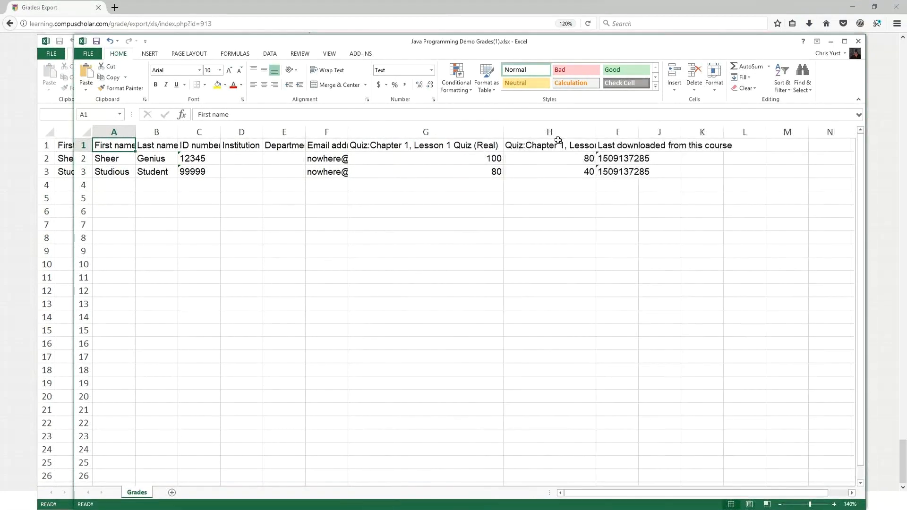
double_click(596, 132)
right_click(680, 133)
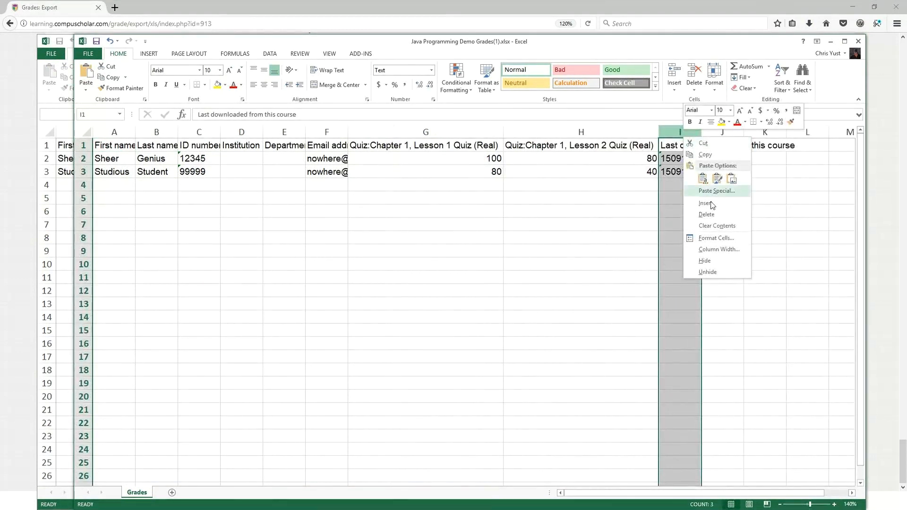
left_click(706, 214)
left_click_drag(242, 132, 311, 133)
right_click(310, 133)
left_click(334, 213)
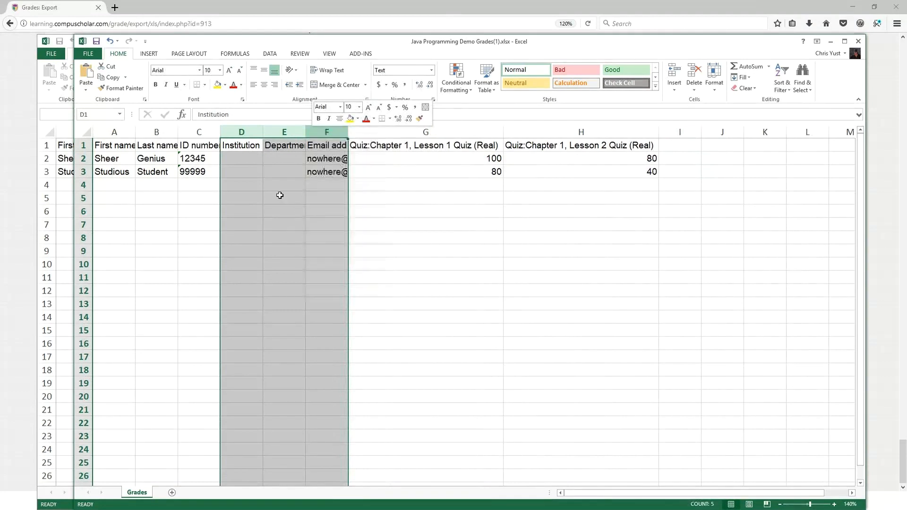
left_click(241, 160)
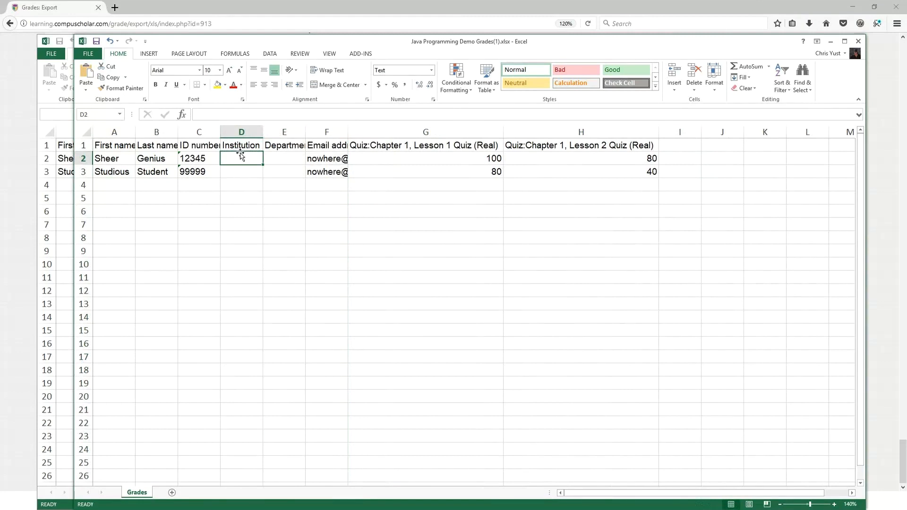
left_click_drag(241, 158, 200, 171)
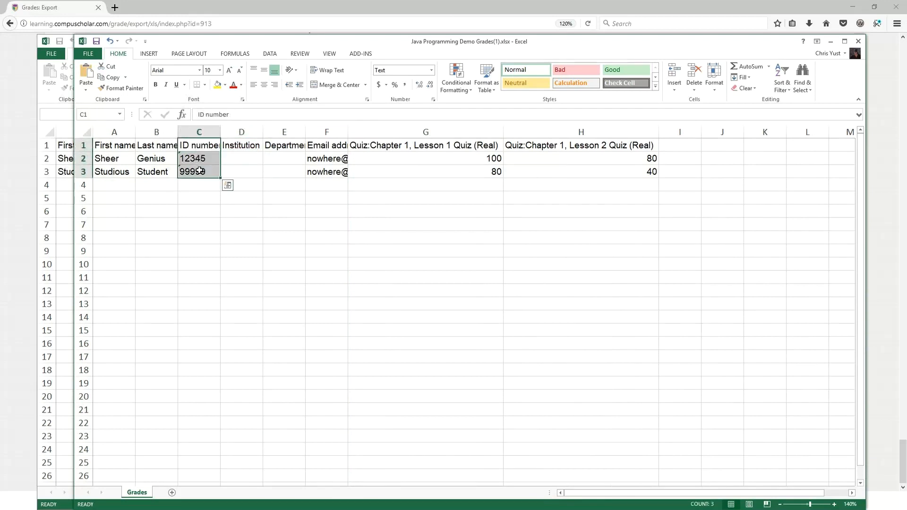
left_click(239, 158)
mouse_move(241, 171)
left_mouse_down()
mouse_move(241, 157)
mouse_move(242, 170)
left_mouse_up()
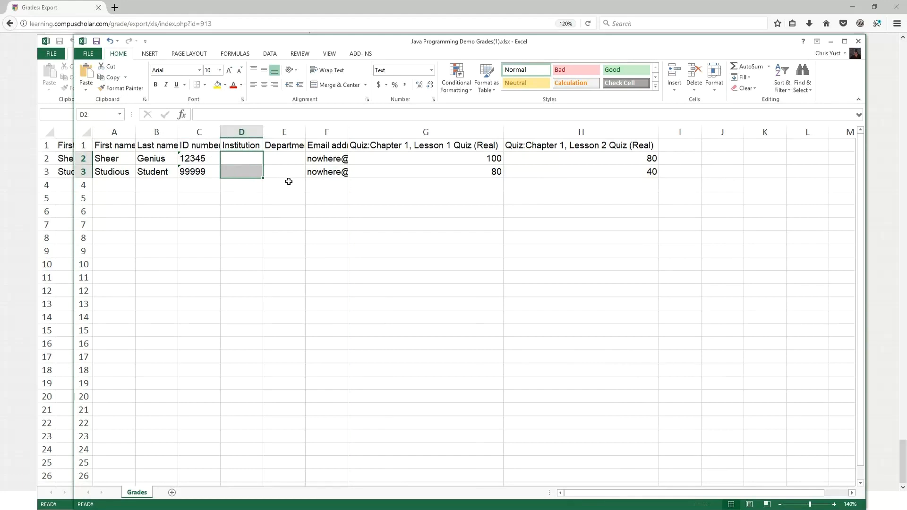
Delete columns D through F, holding the Institution, Department and Email address fields.
left_click(247, 135)
left_click_drag(247, 135, 315, 132)
right_click(326, 135)
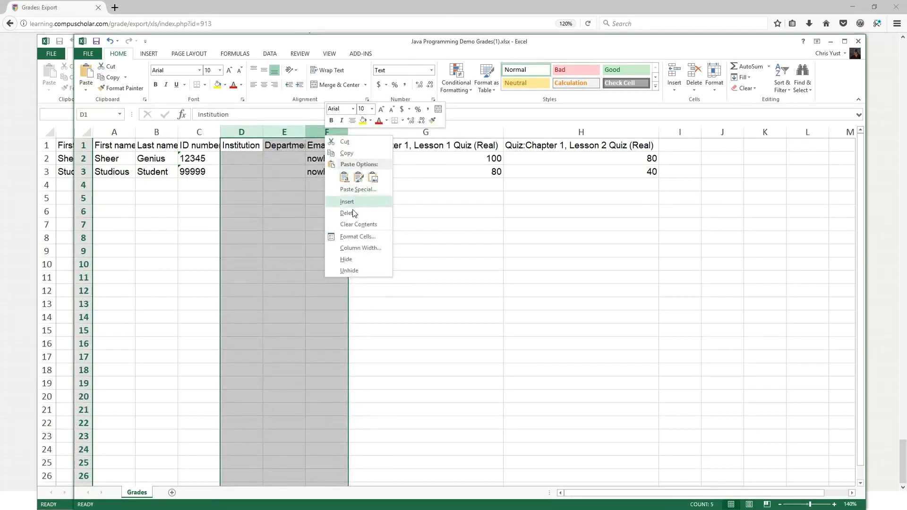
left_click(348, 212)
left_click(314, 194)
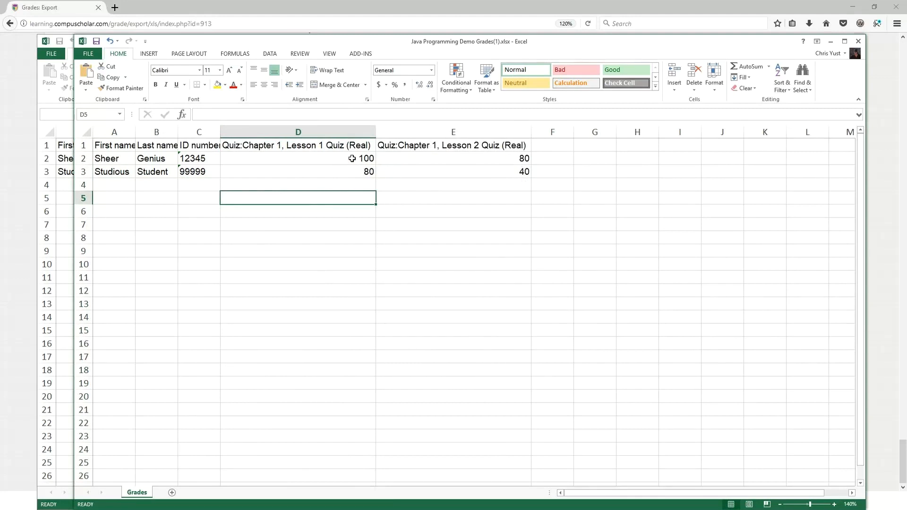
Enter the formula =(D2+E2)/2 in cell F2 to average the first student's two quiz scores.
left_click(548, 159)
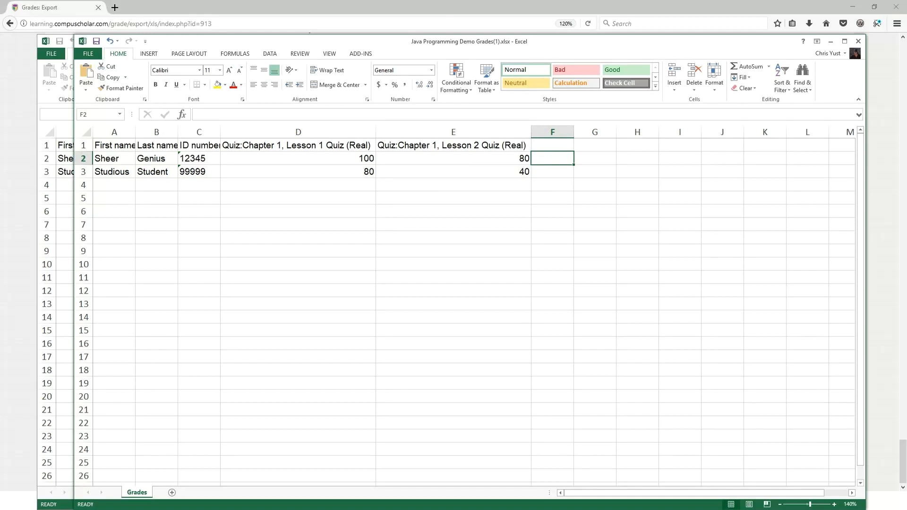
type("=D2")
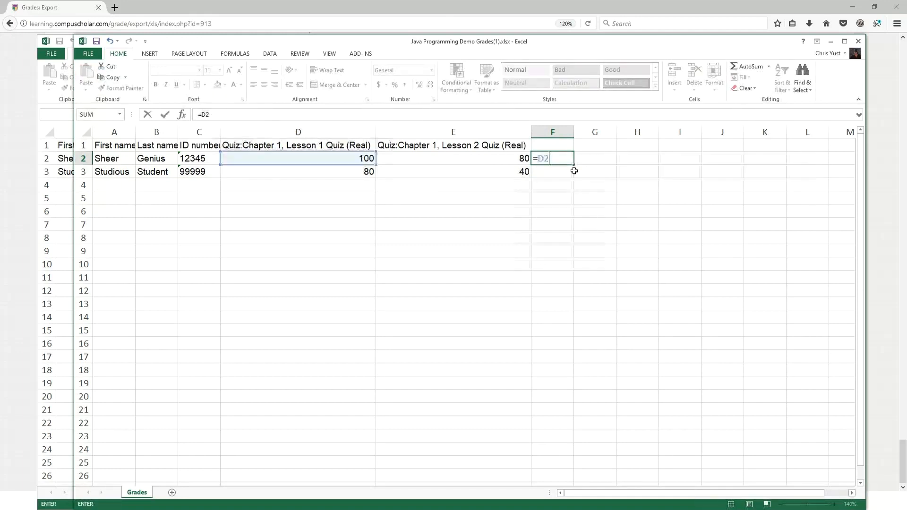
type("+E2")
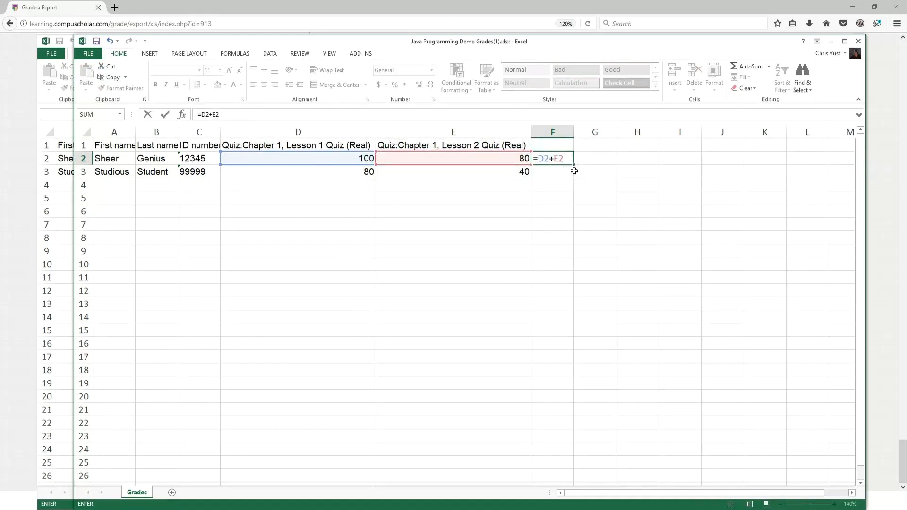
type(")")
key("Return")
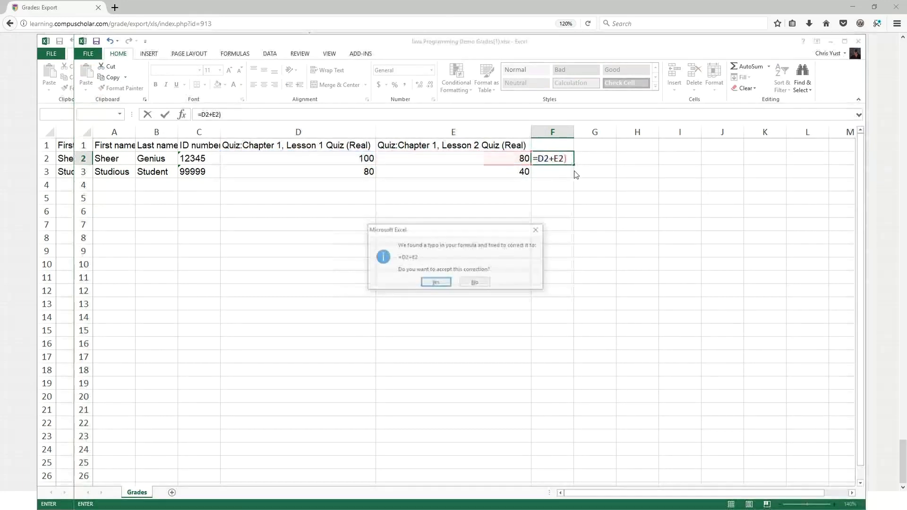
left_click(476, 283)
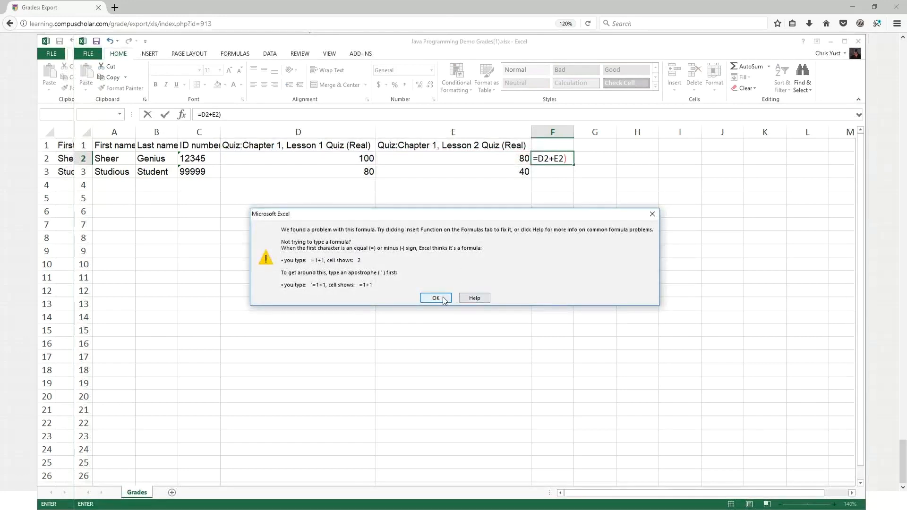
left_click(436, 298)
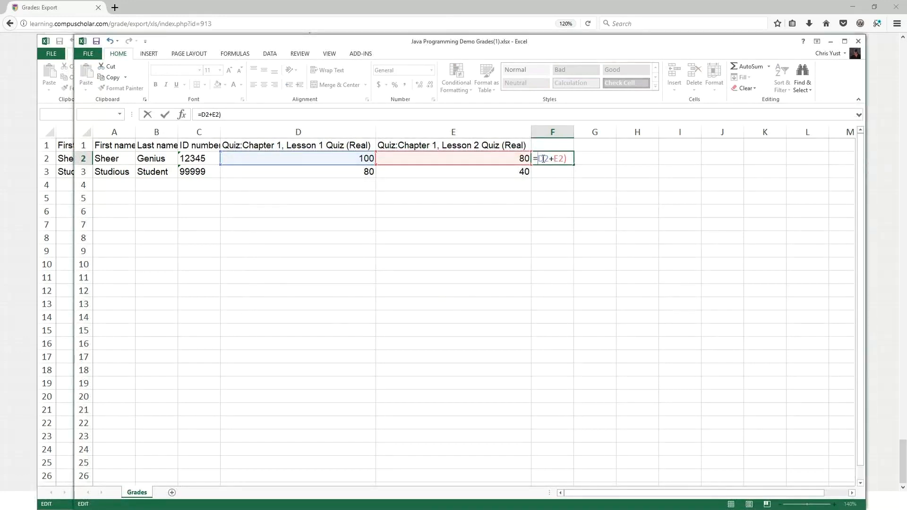
left_click(543, 158)
type("(")
type("/2")
key("Return")
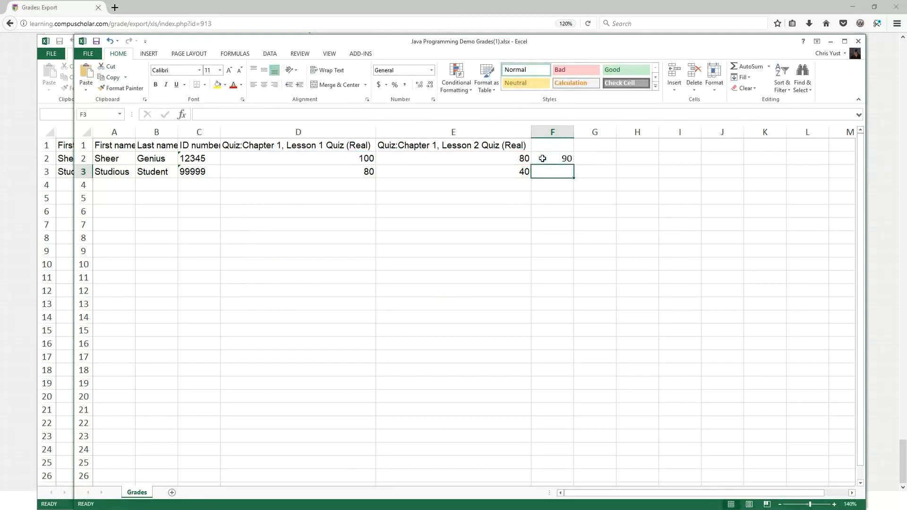
Fill the average formula from F2 down to F3 and enter Score as the heading in F1.
left_click(556, 159)
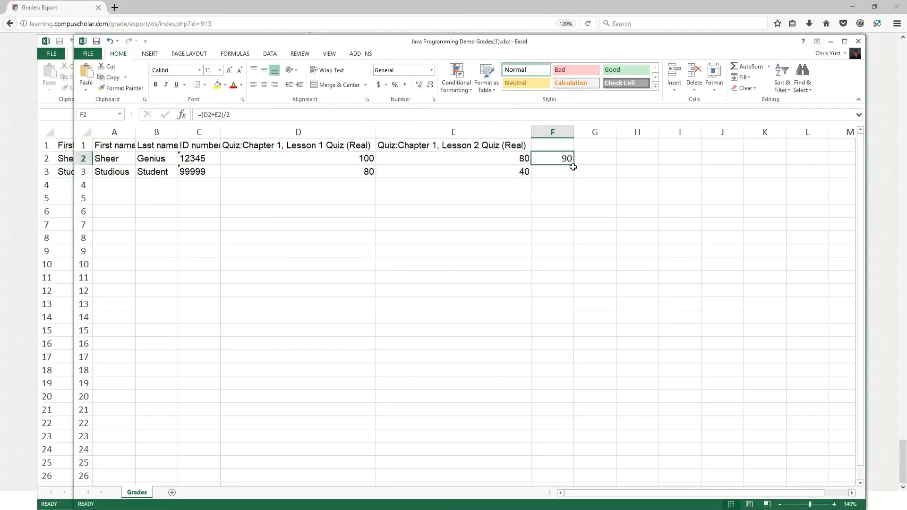
left_click_drag(574, 167, 575, 179)
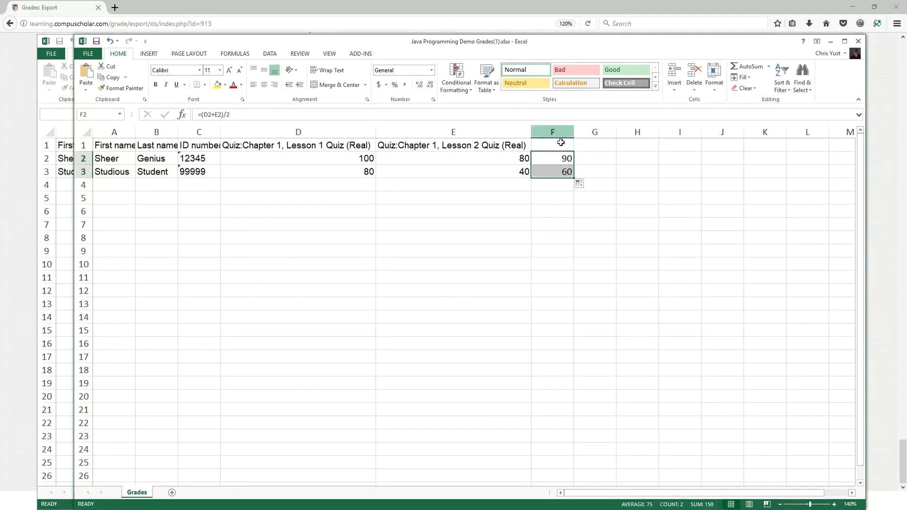
left_click(544, 146)
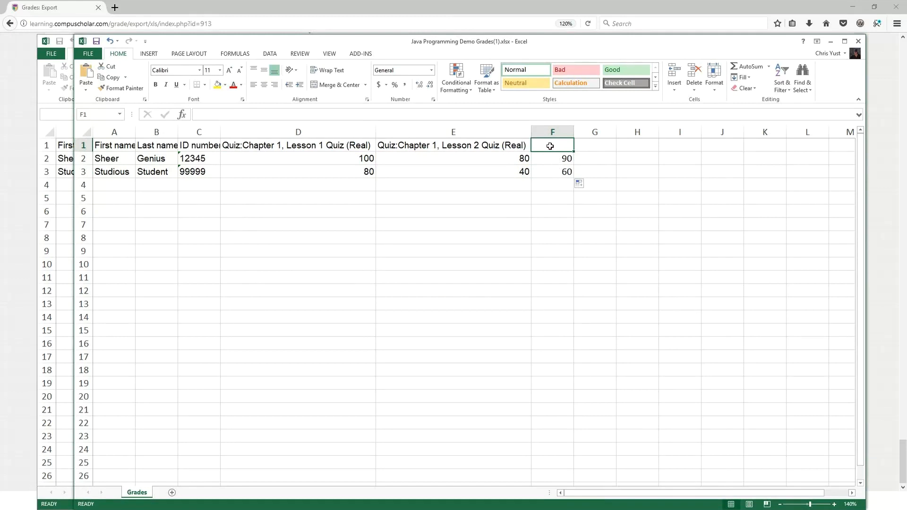
type("Score")
key("Return")
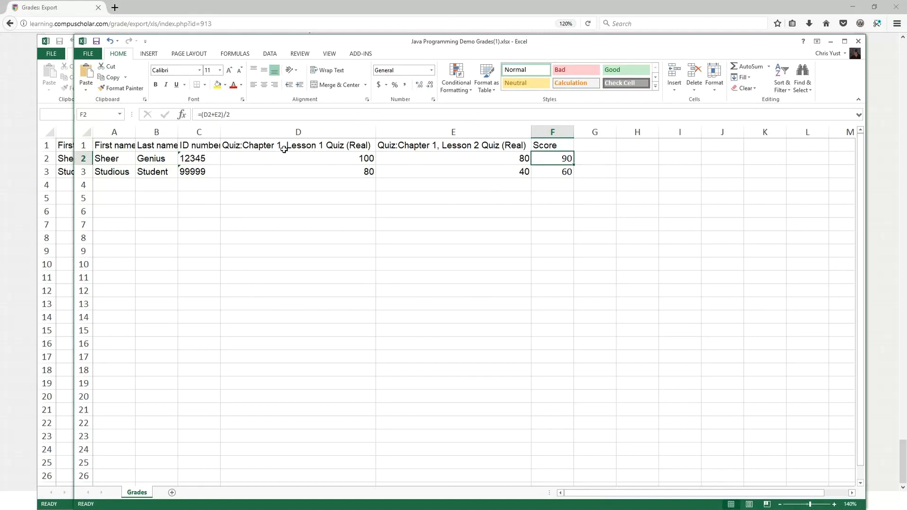
Save the workbook in the Skyward folder as the CSV (Comma delimited) file Java Programming Demo Grades(1).csv, keeping that format.
left_click_drag(340, 143, 419, 170)
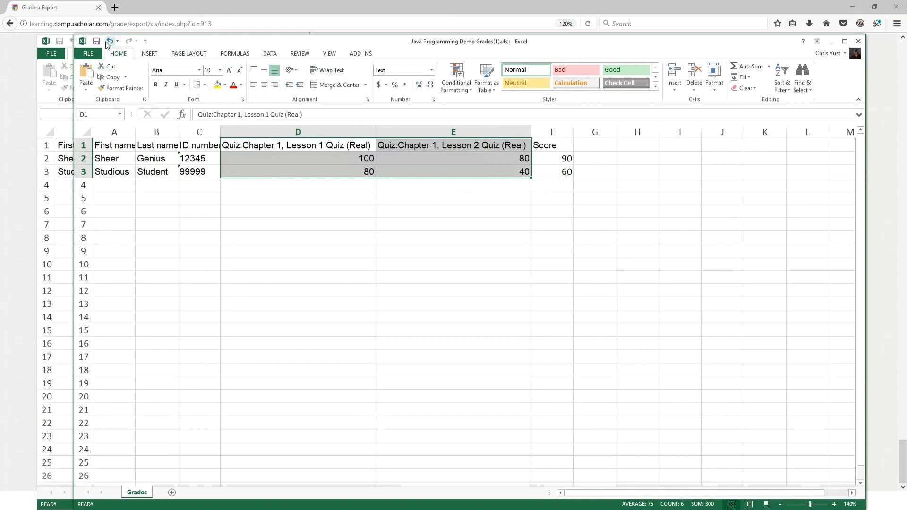
left_click(87, 57)
left_click(96, 148)
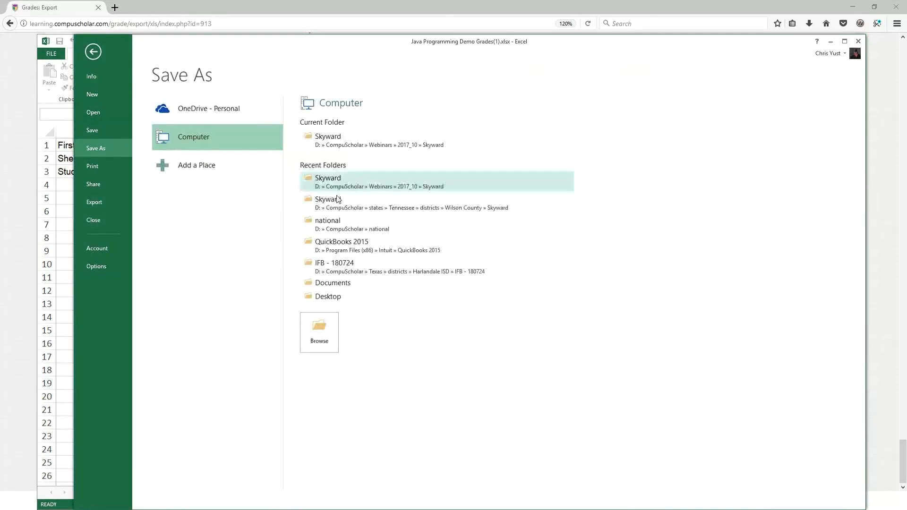
left_click(349, 144)
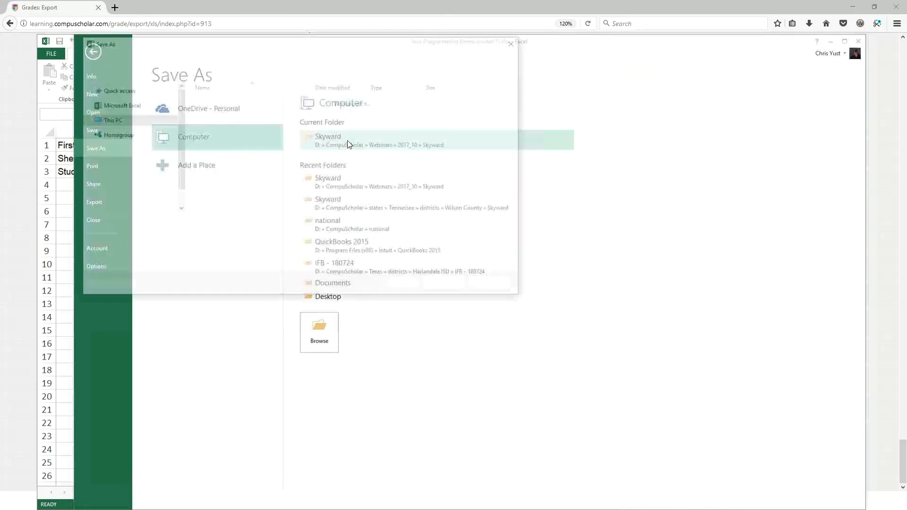
left_click(189, 236)
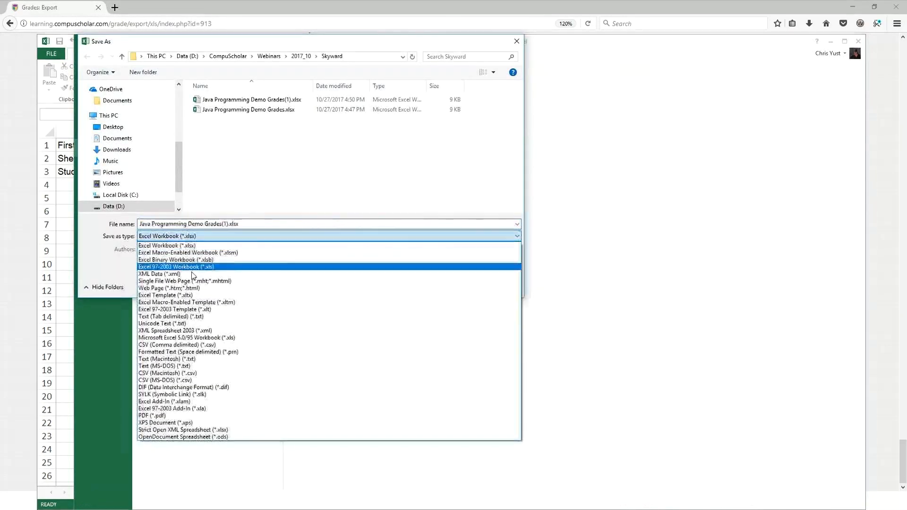
left_click(189, 344)
left_click(453, 274)
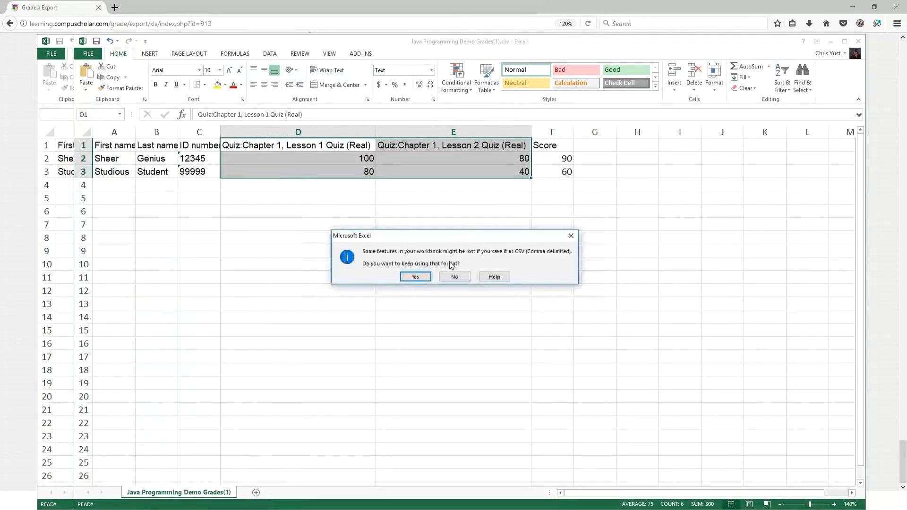
left_click(418, 276)
Try deleting the two quiz score columns, D and E, and undo the deletion.
left_click(444, 227)
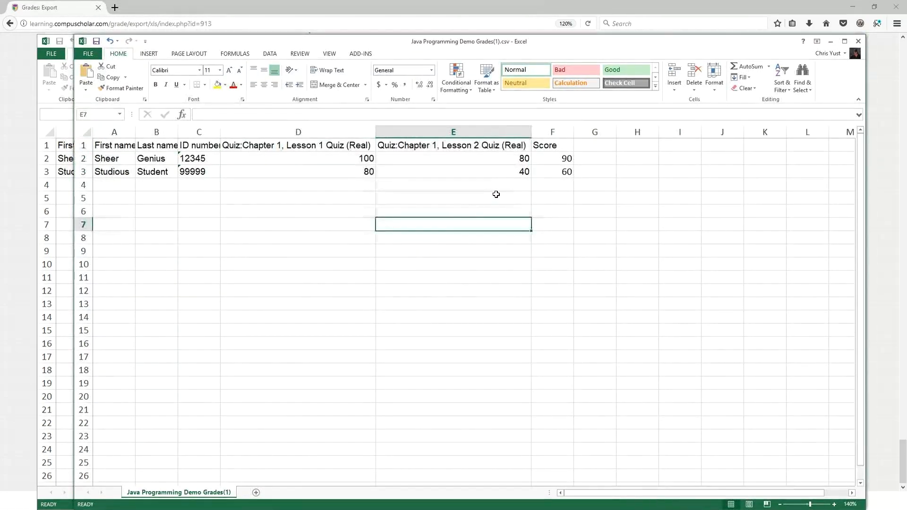
left_click_drag(339, 132, 453, 132)
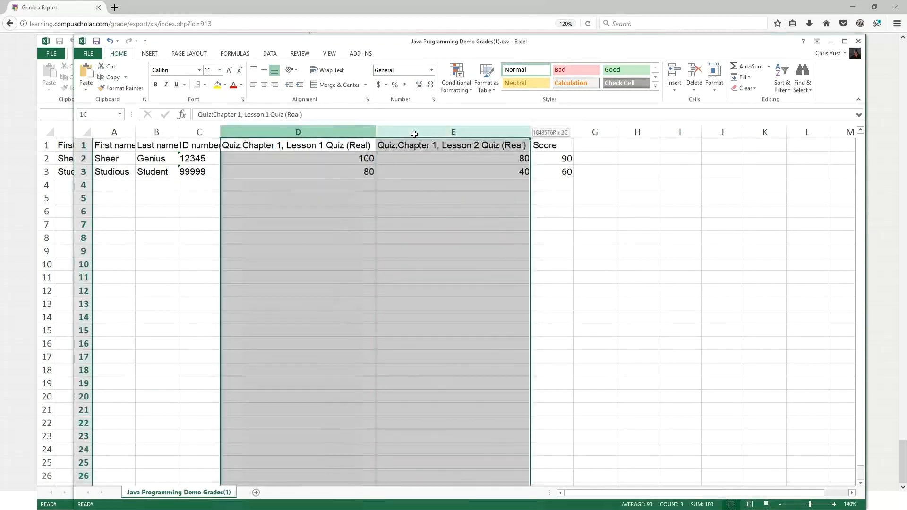
right_click(416, 135)
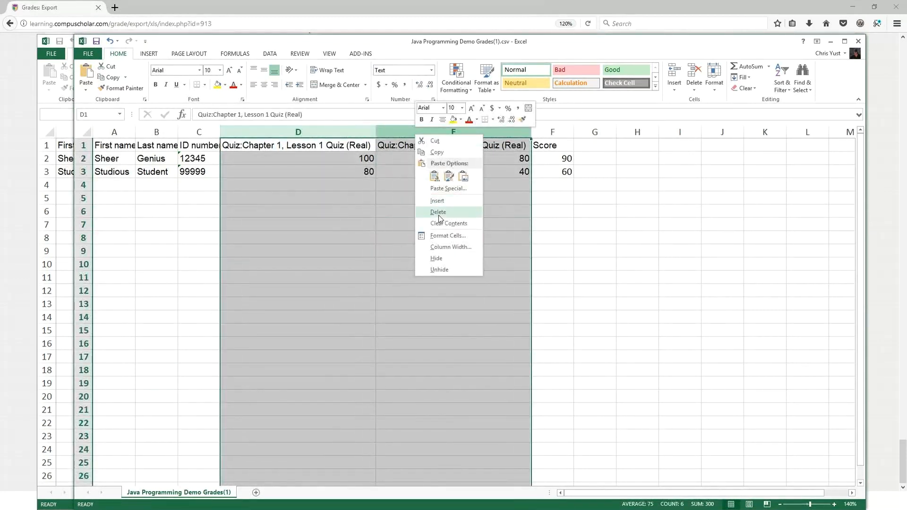
left_click(438, 214)
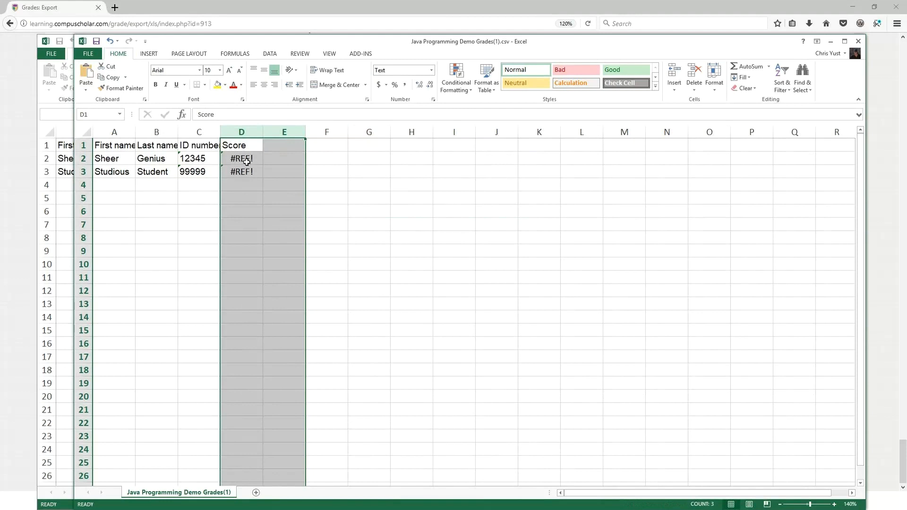
key("ctrl+z")
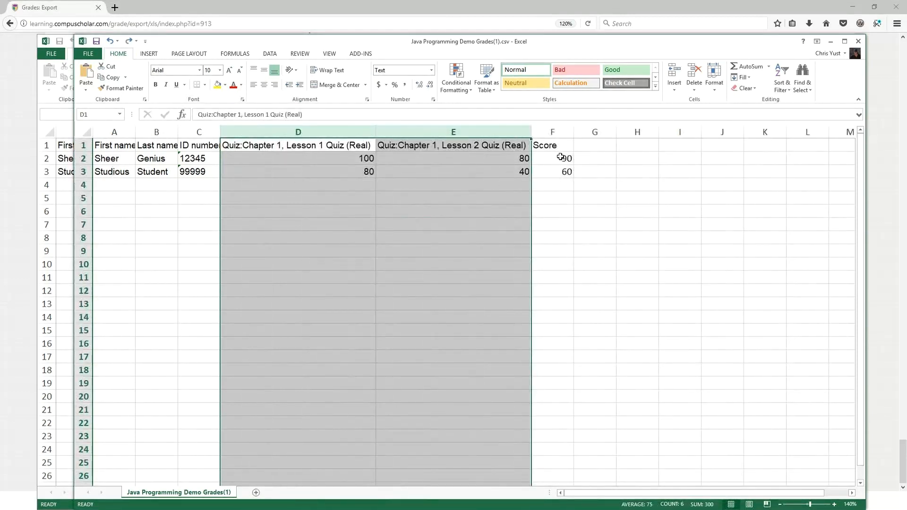
Copy the Score heading and averages in F1:F3 and paste them as values only, starting at cell G1.
left_click_drag(559, 158, 557, 168)
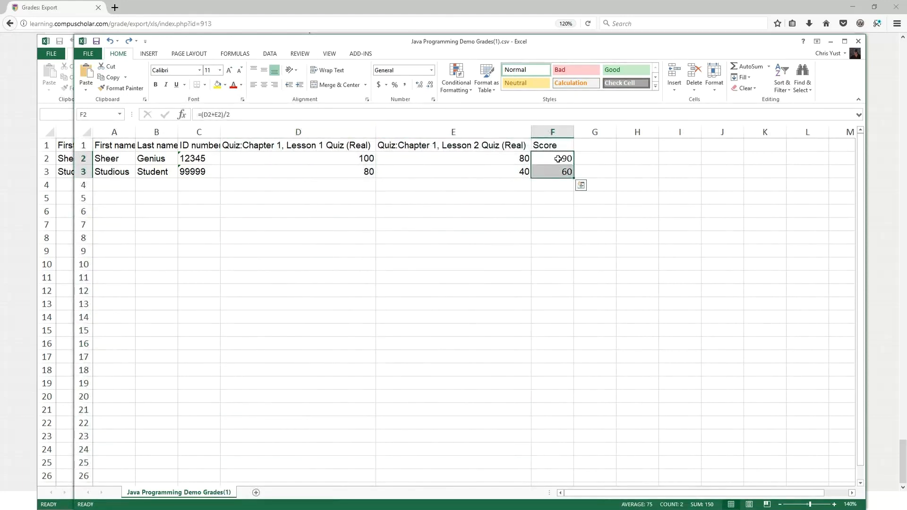
left_click_drag(557, 146, 560, 166)
key("ctrl+c")
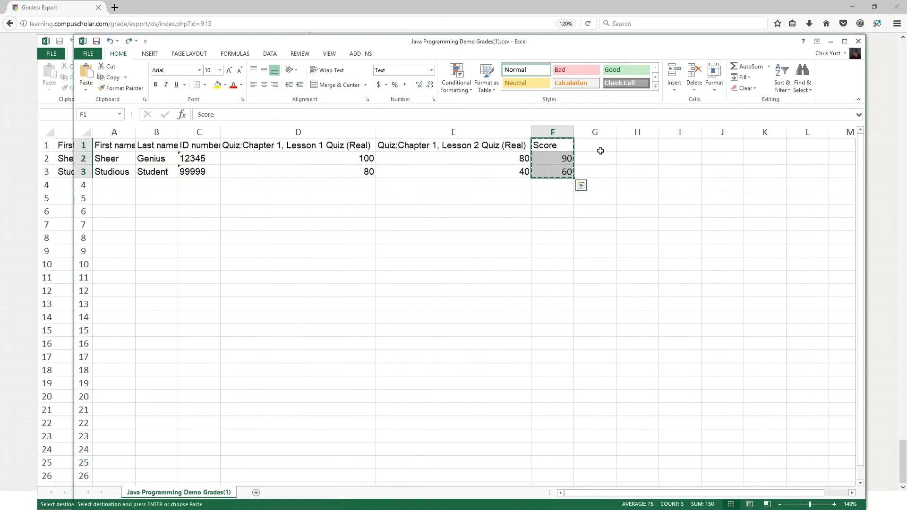
left_click(596, 145)
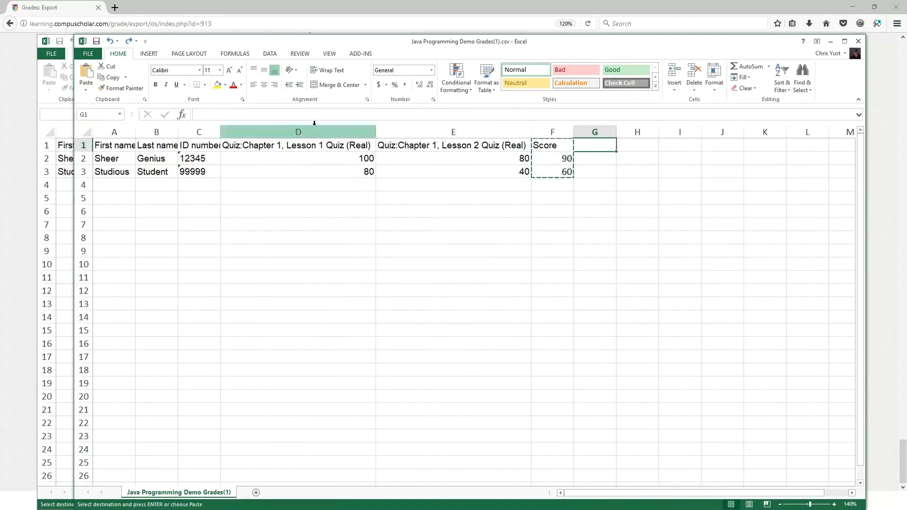
left_click(86, 87)
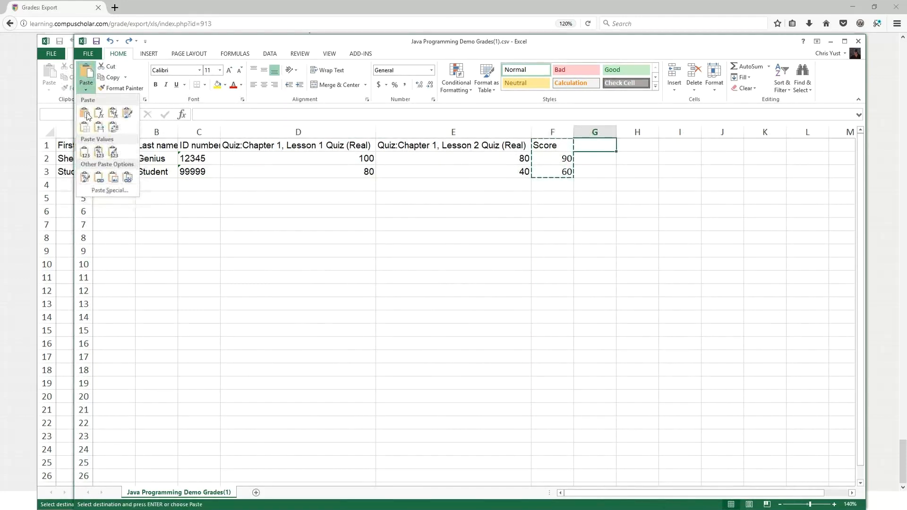
left_click(99, 158)
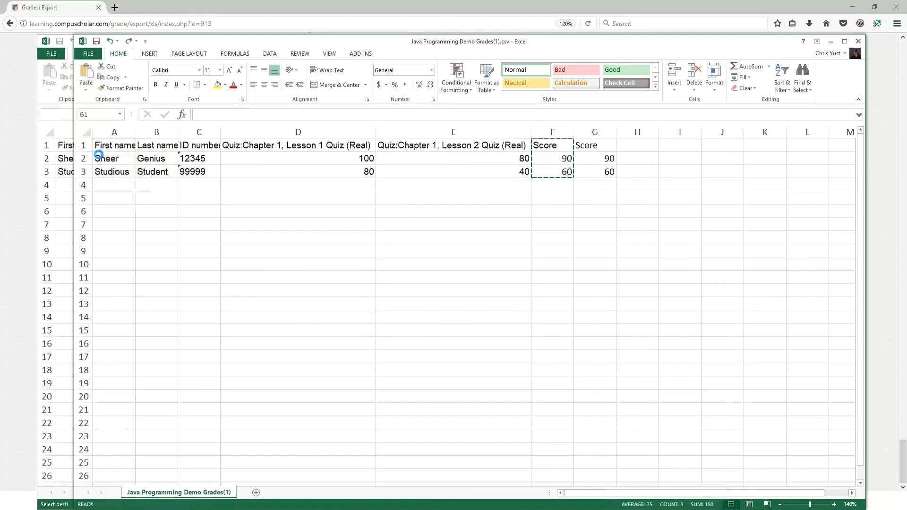
left_click(594, 196)
left_click(596, 162)
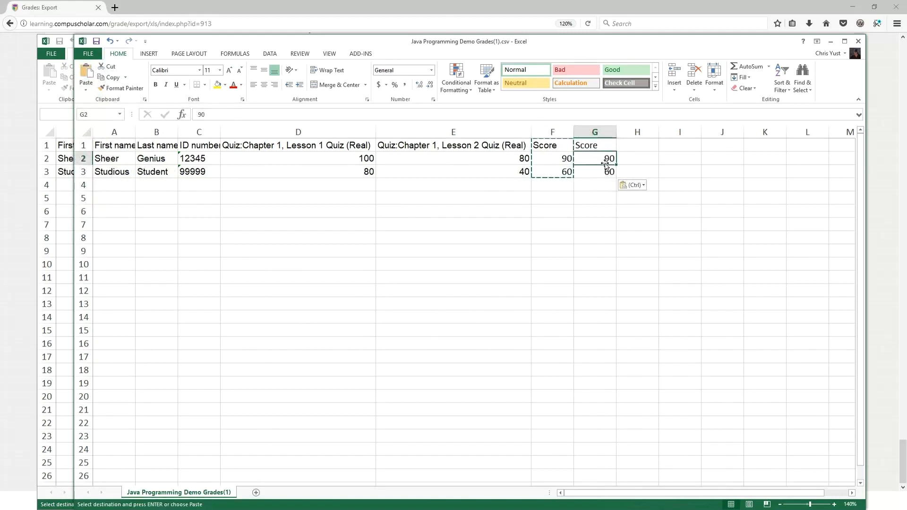
Delete columns D through F, holding the two quizzes and the formula scores, and save the file, keeping the CSV format.
left_click_drag(364, 132, 553, 131)
right_click(559, 133)
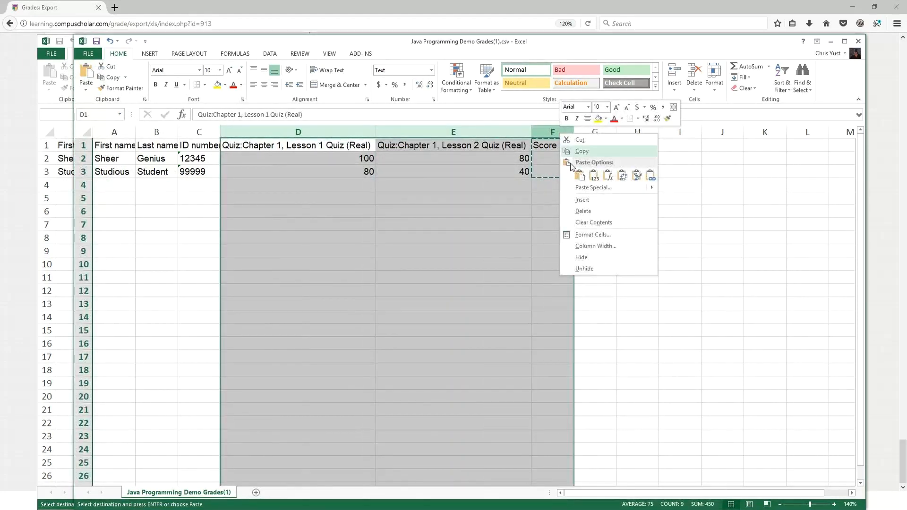
left_click(581, 211)
left_click(339, 222)
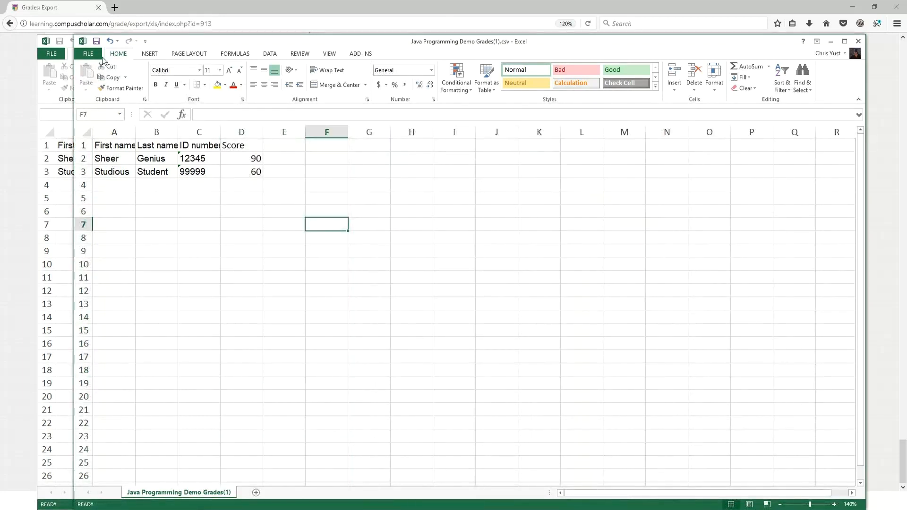
left_click(96, 42)
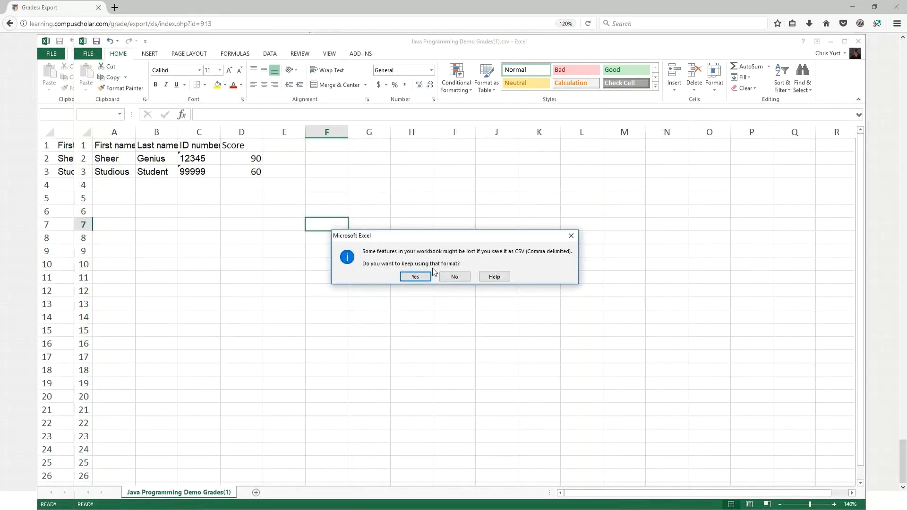
left_click(415, 277)
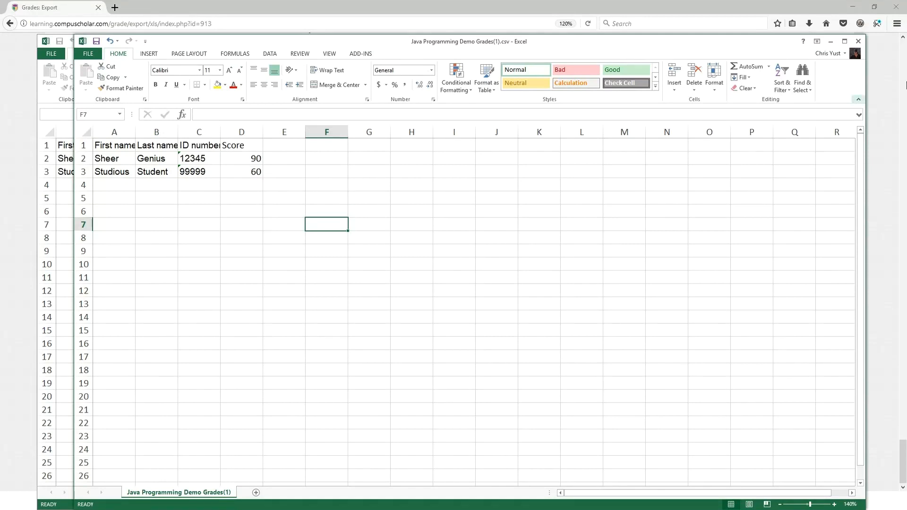
Close the Java Programming Demo Grades(1).csv and Java Programming Demo Grades.xlsx workbooks.
left_click(858, 41)
left_click(454, 262)
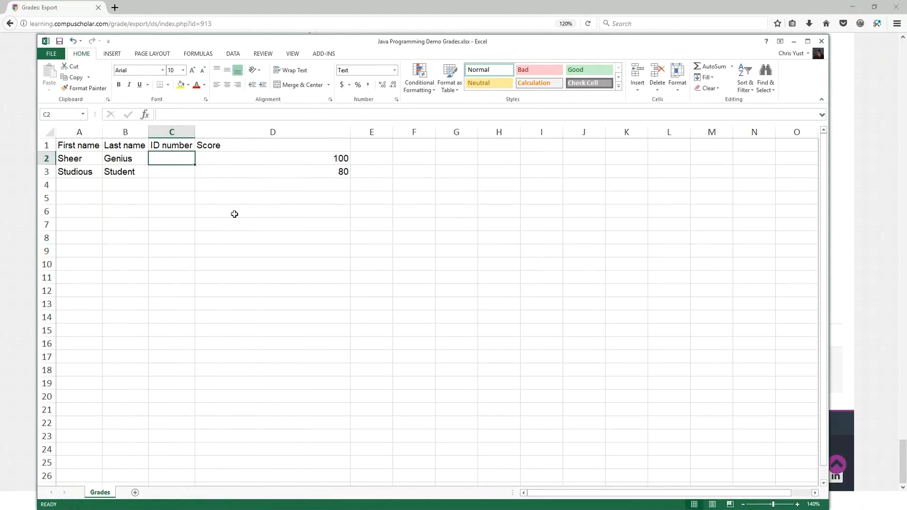
left_click_drag(182, 157, 183, 174)
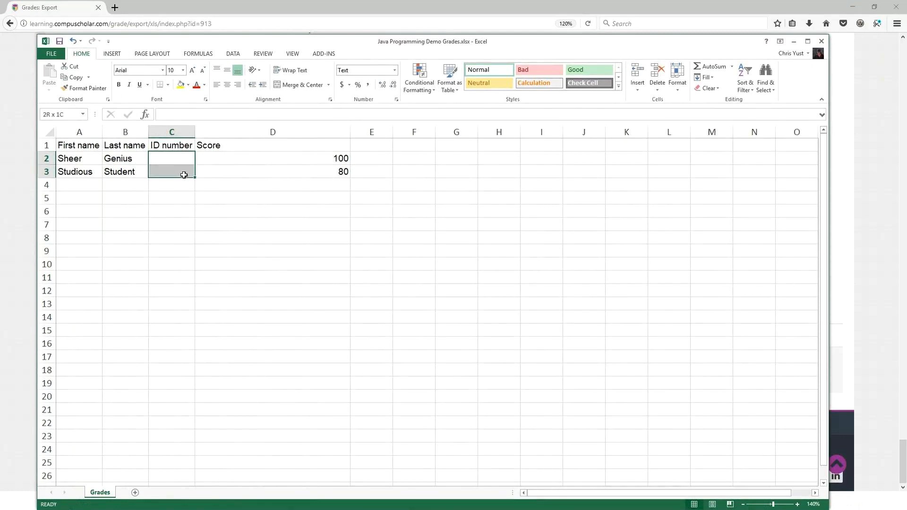
left_click(822, 42)
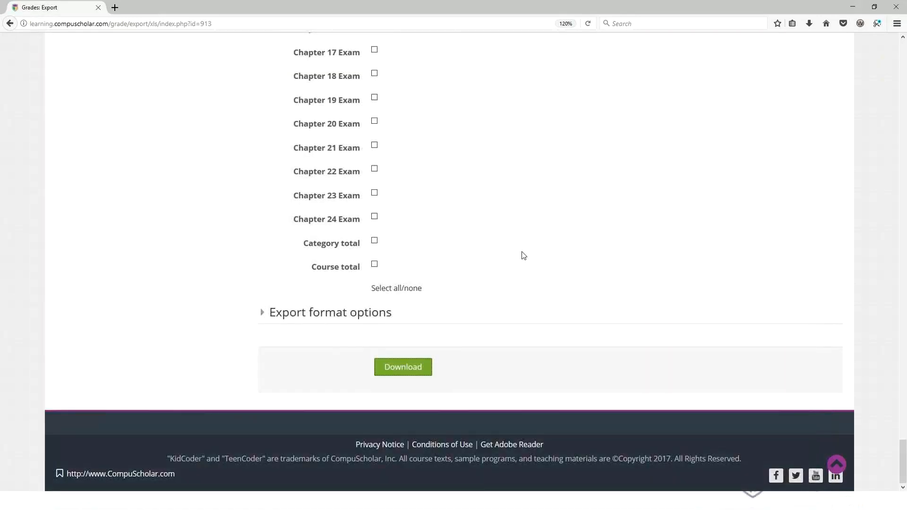
Switch to the slide presentation and advance to the Importing to Your SIS slide.
key("alt+Tab")
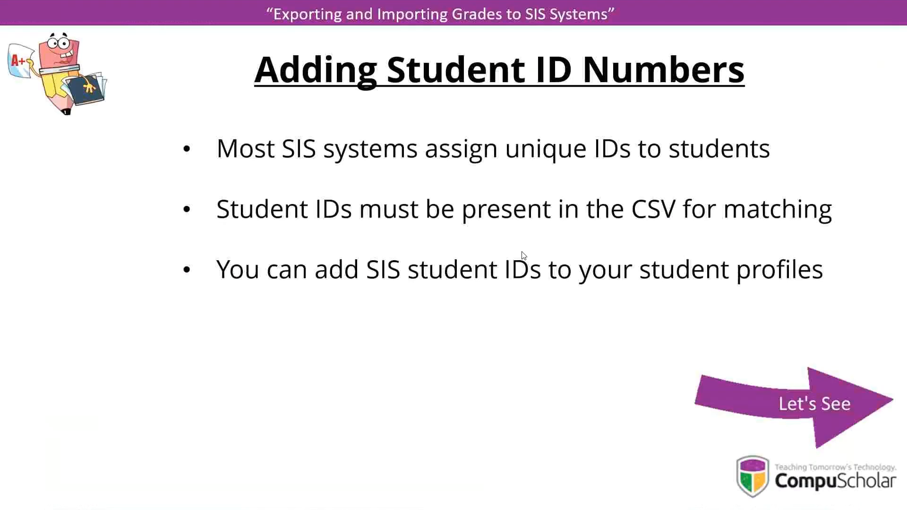
left_click(492, 277)
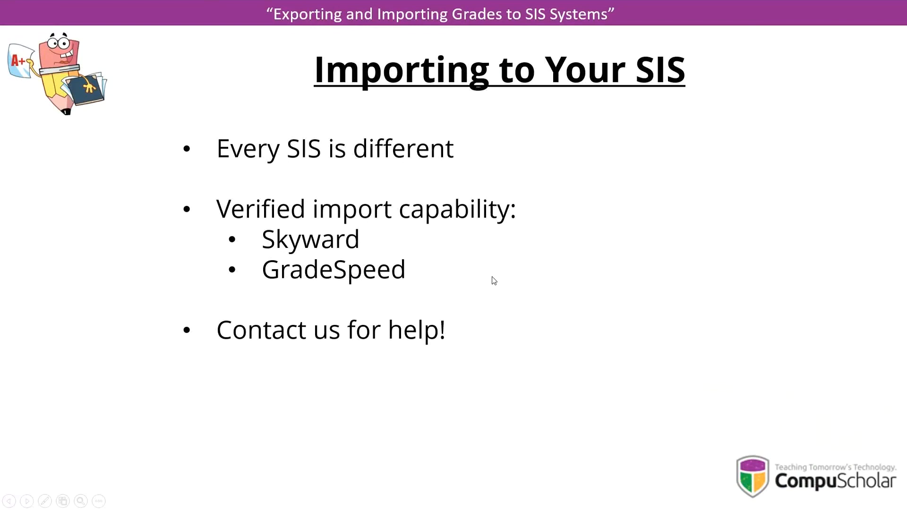